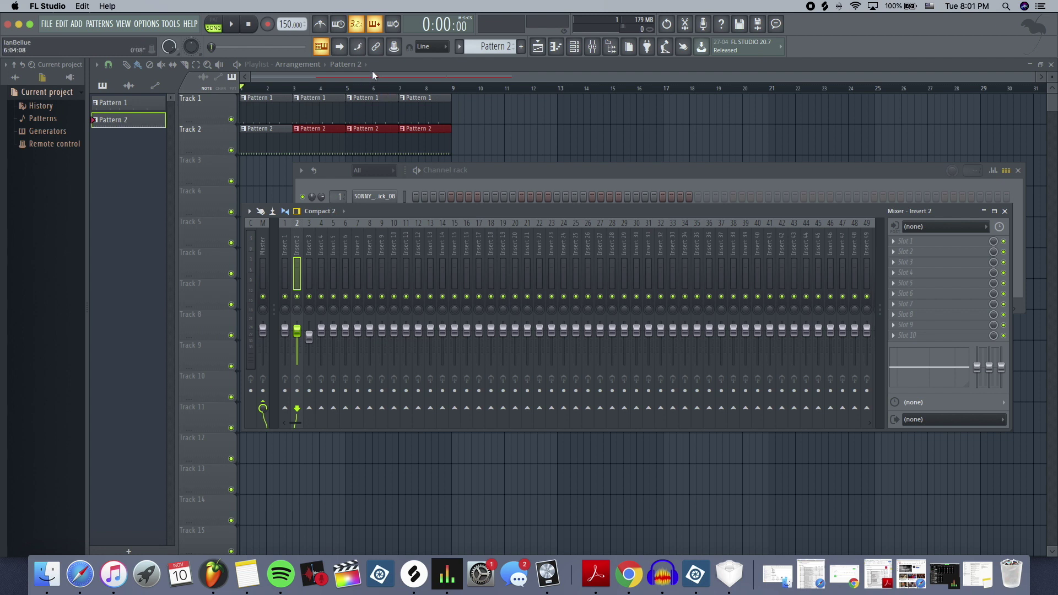
- Bring FL Studio's Channel rack with its six drum channels in front of the Mixer
click(597, 170)
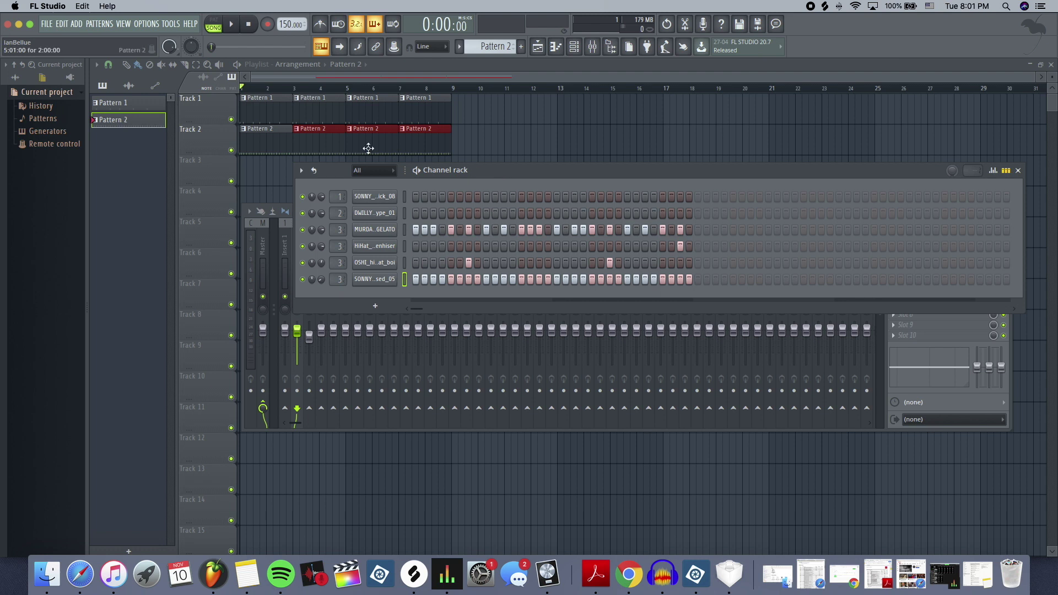
- Play the Playlist's Pattern 1 and Pattern 2 arrangement, then stop it back at the start
click(283, 78)
key(space)
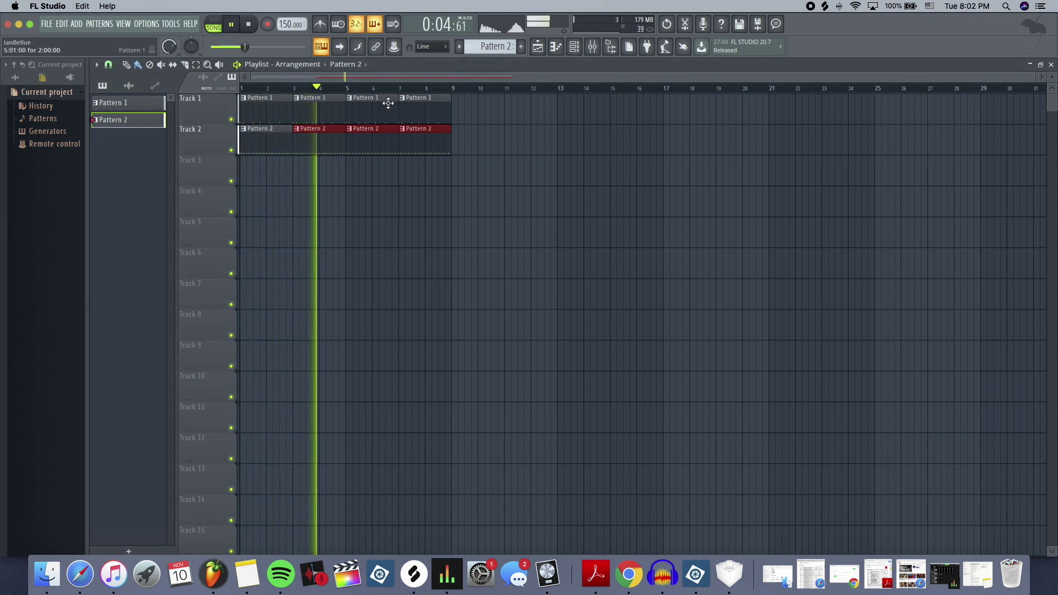
key(space)
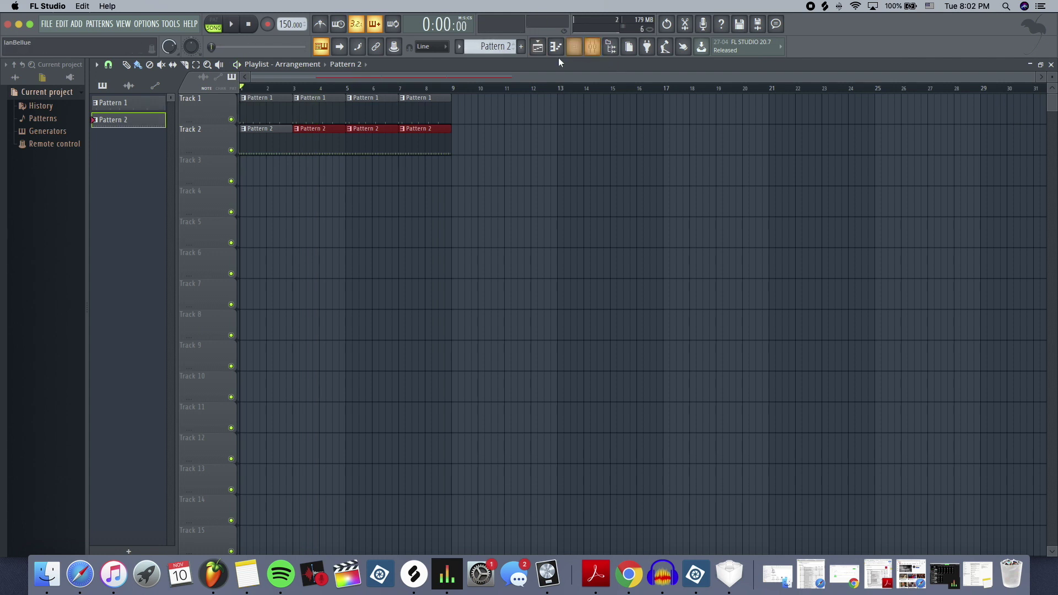
- Show Pattern 1's drum steps in the Channel rack and start the song playing
click(574, 46)
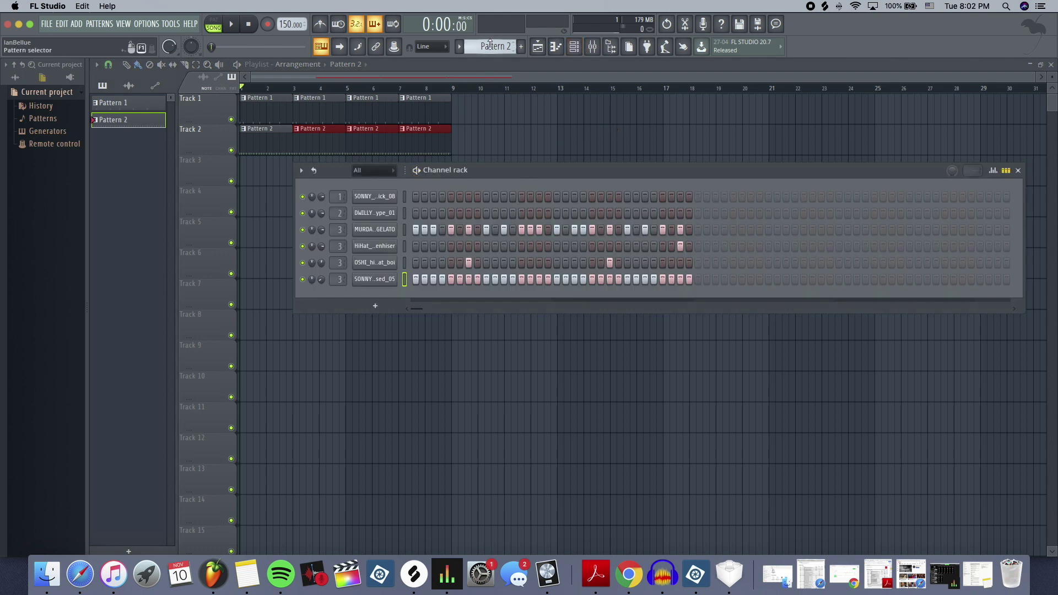
scroll(490, 44, up, 1)
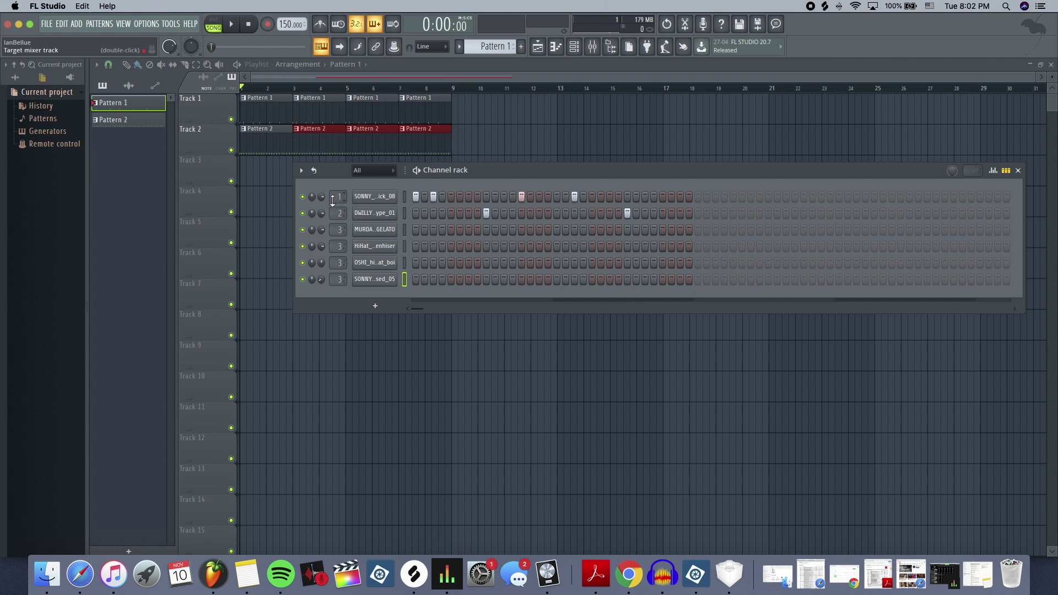
key(space)
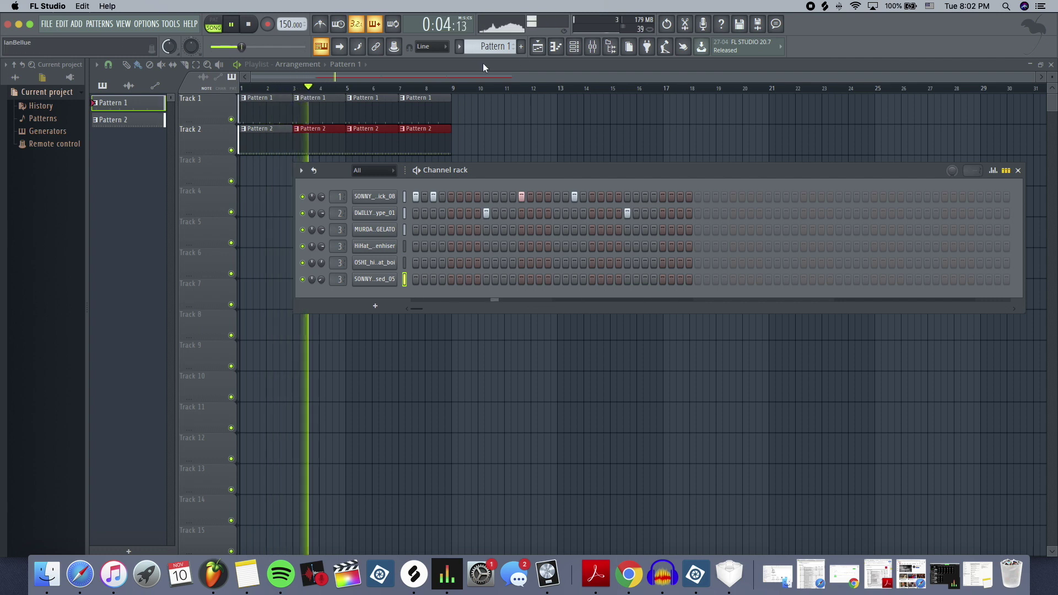
- Load Fruity Phaser on mixer insert 3 and lower its output gain slightly
key(F9)
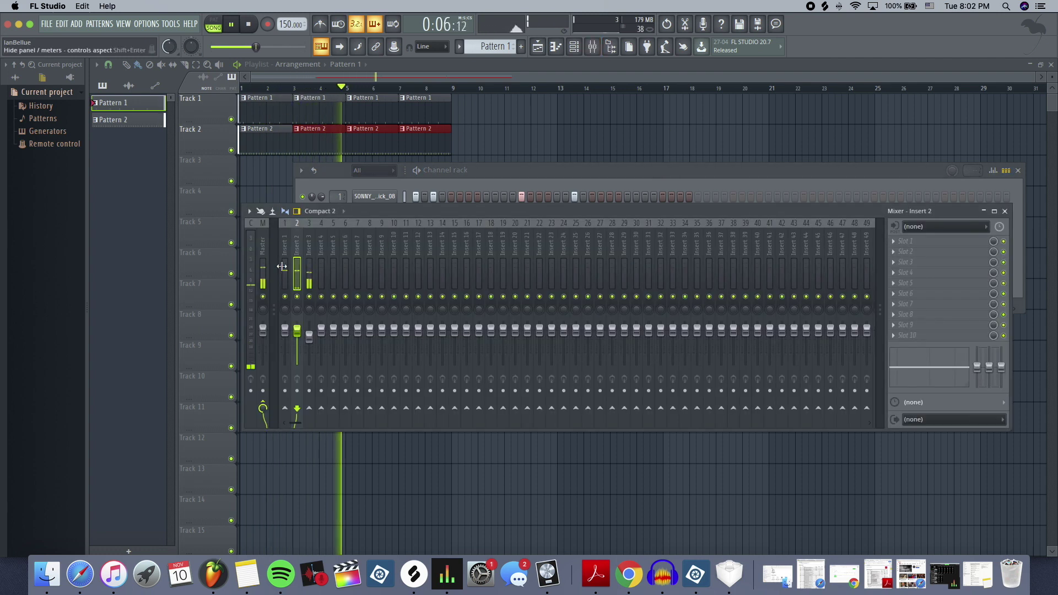
click(309, 332)
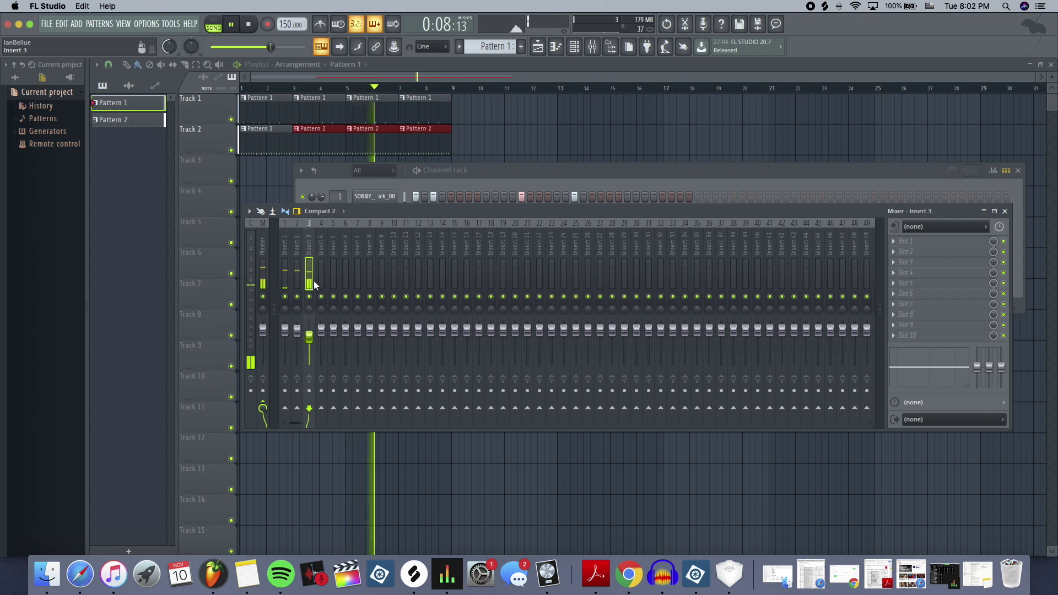
click(943, 242)
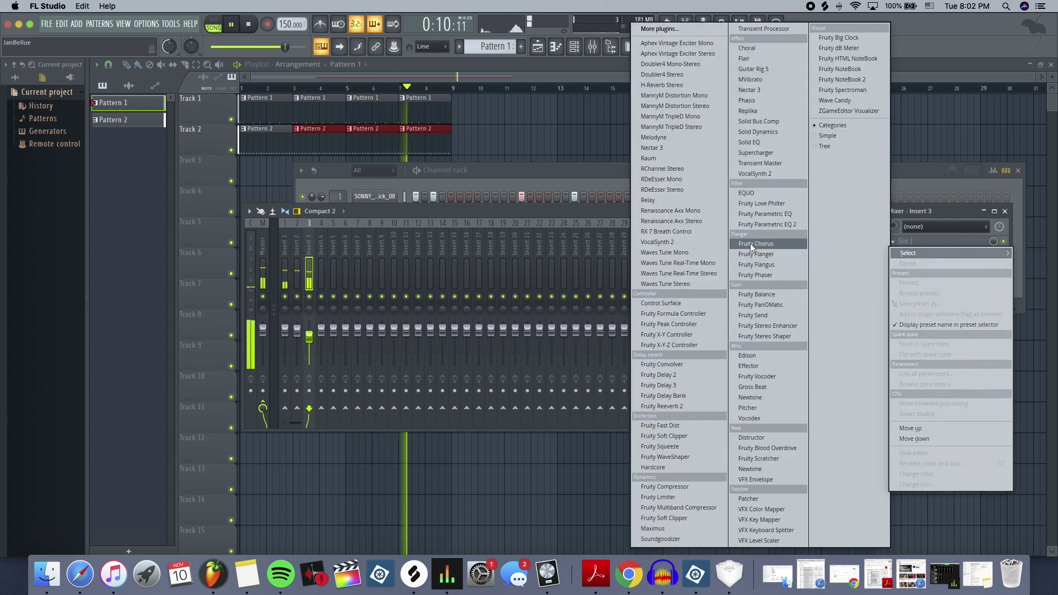
click(768, 277)
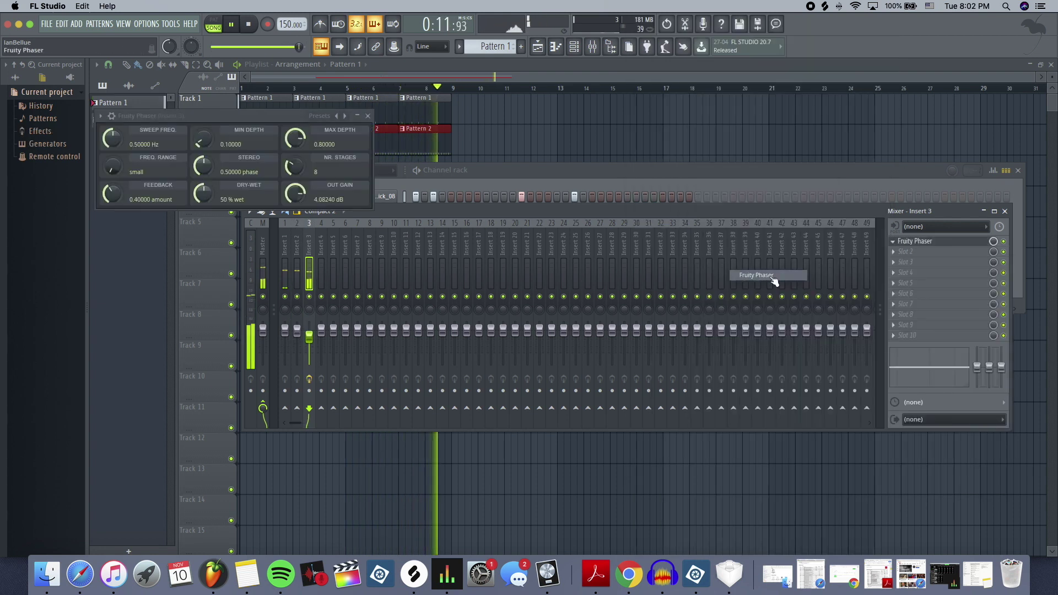
drag(295, 193, 301, 274)
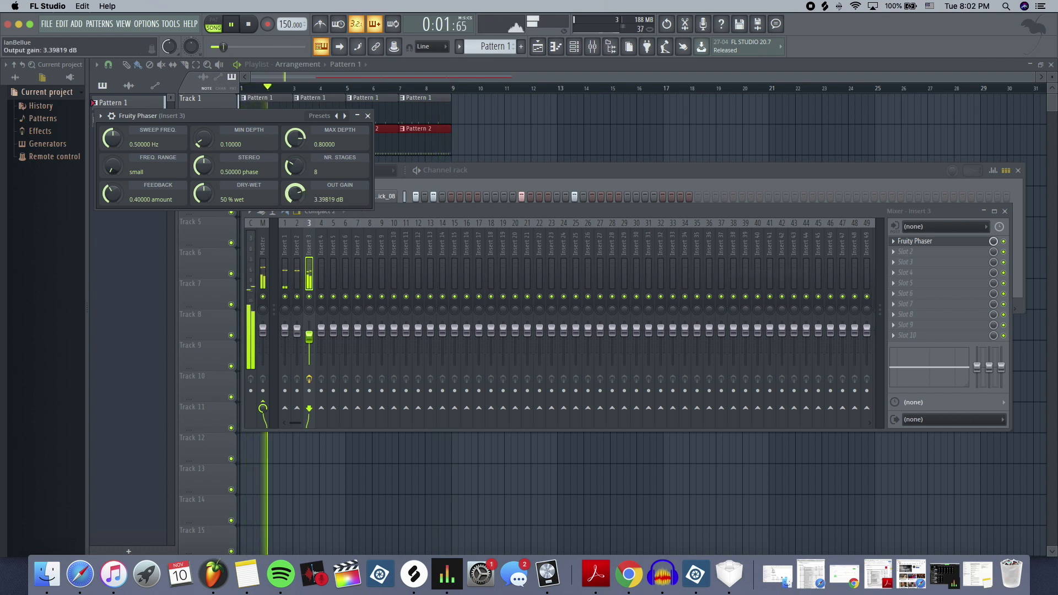
- Load Fruity Convolver reverb on insert 2 and turn down its wet level
click(301, 274)
click(937, 243)
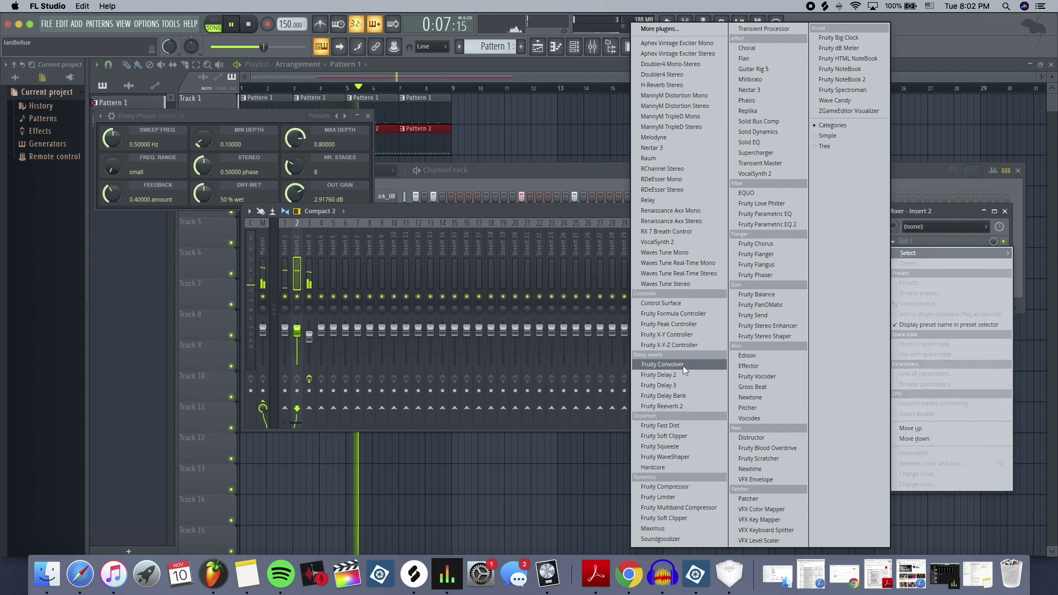
click(662, 365)
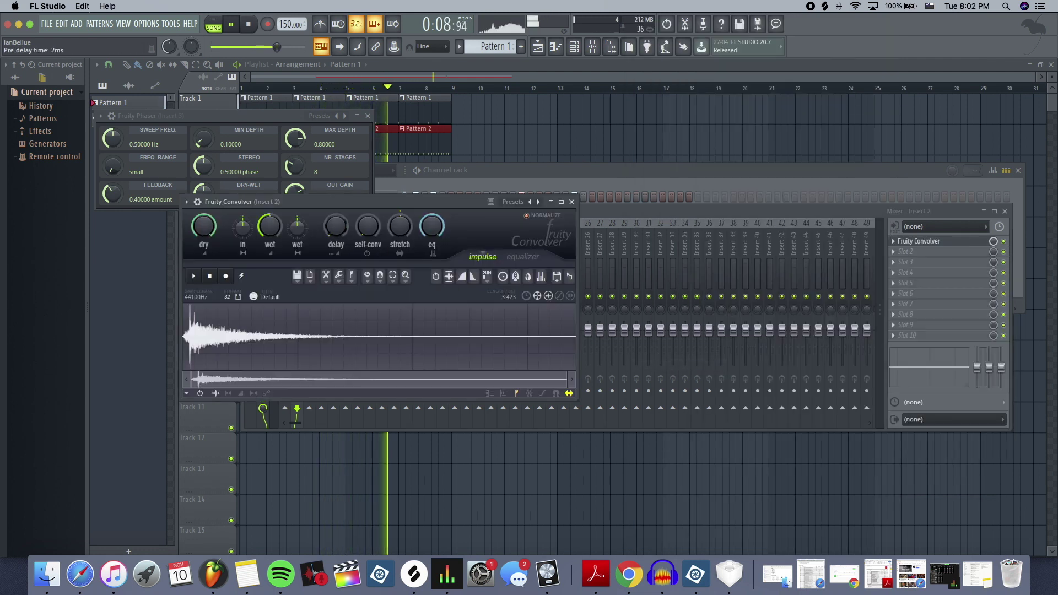
drag(269, 226, 269, 248)
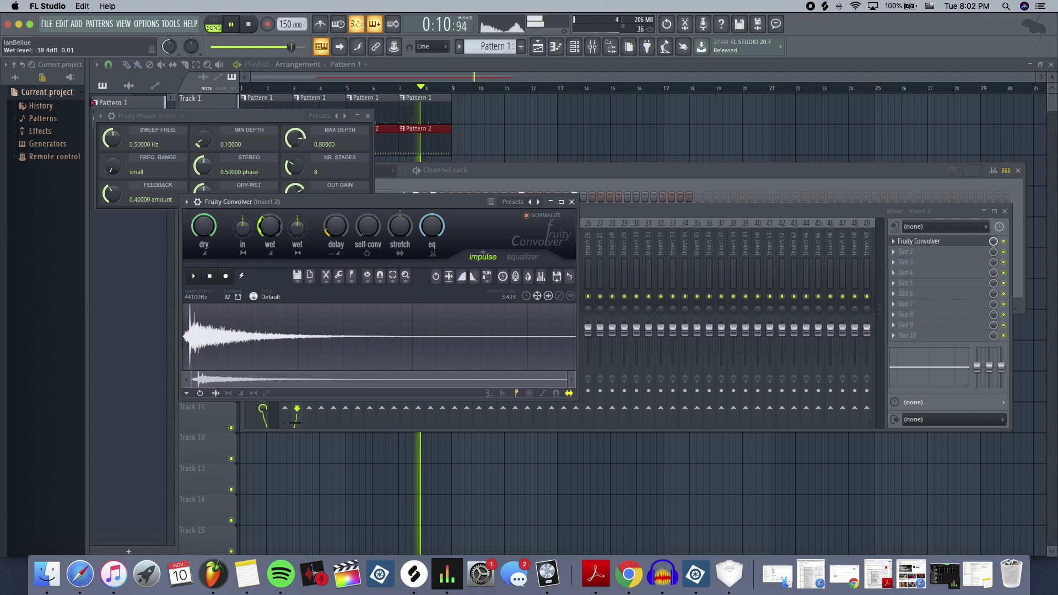
click(572, 202)
- Lower insert 3's fader slightly, reselect insert 2, and stop playback
click(310, 336)
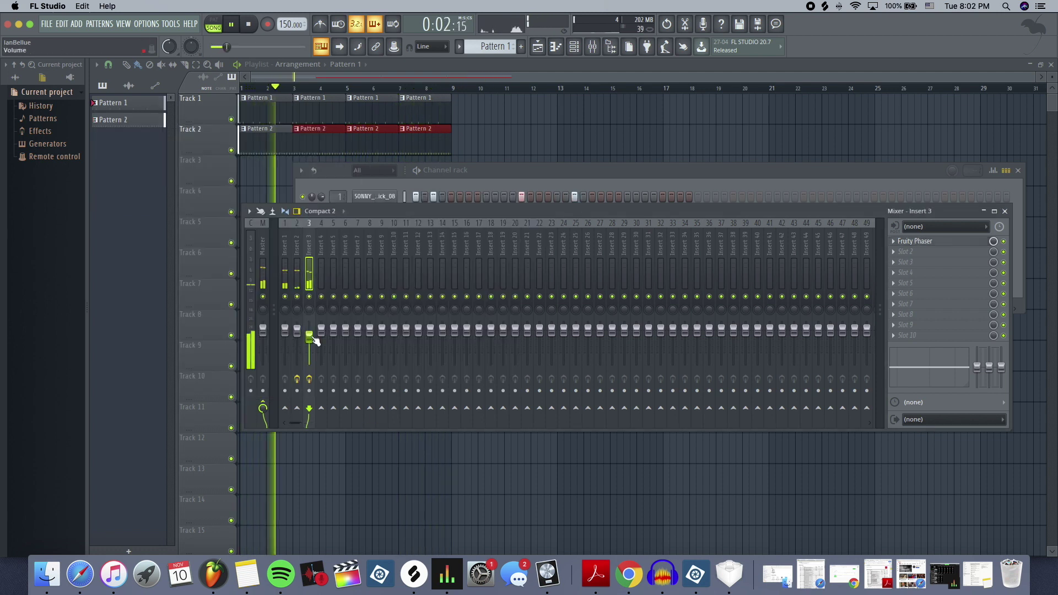
drag(316, 342, 311, 344)
click(298, 334)
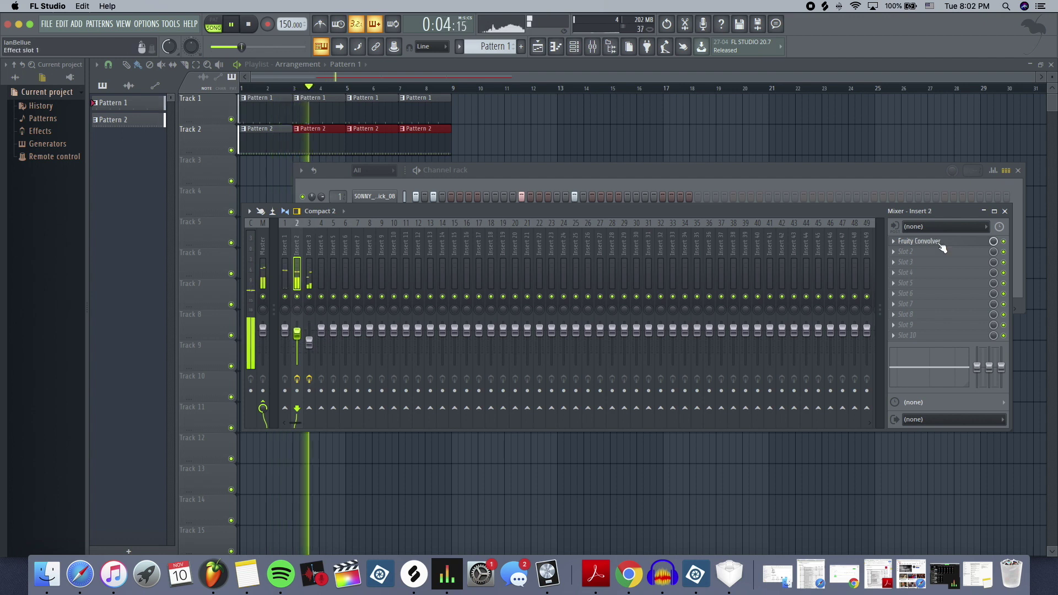
key(space)
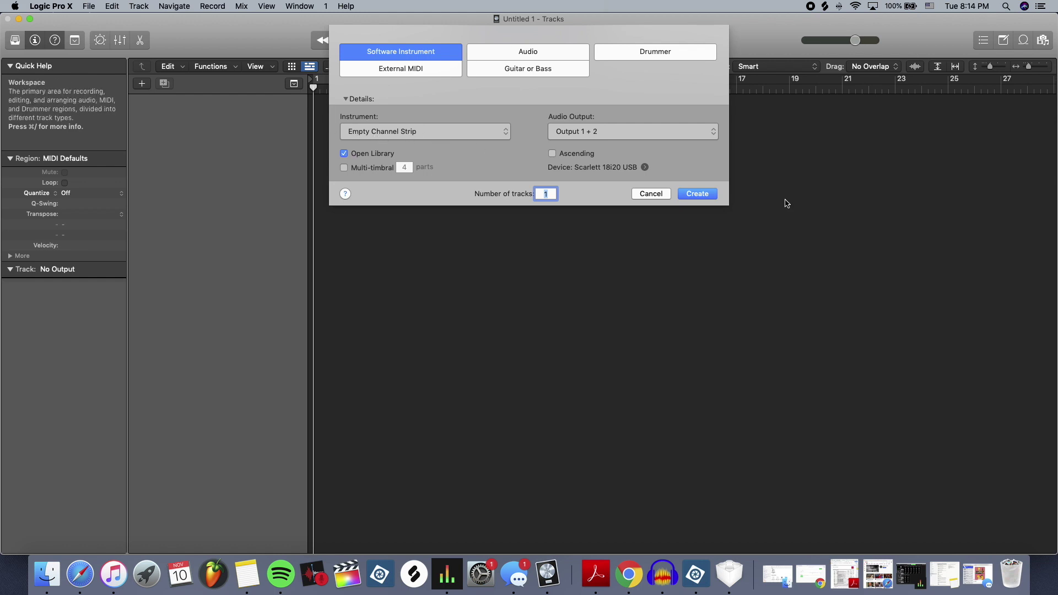
- Create the new Software Instrument track, Inst 1, with its audio output set to Output 3+4
click(565, 131)
mouse_move(565, 139)
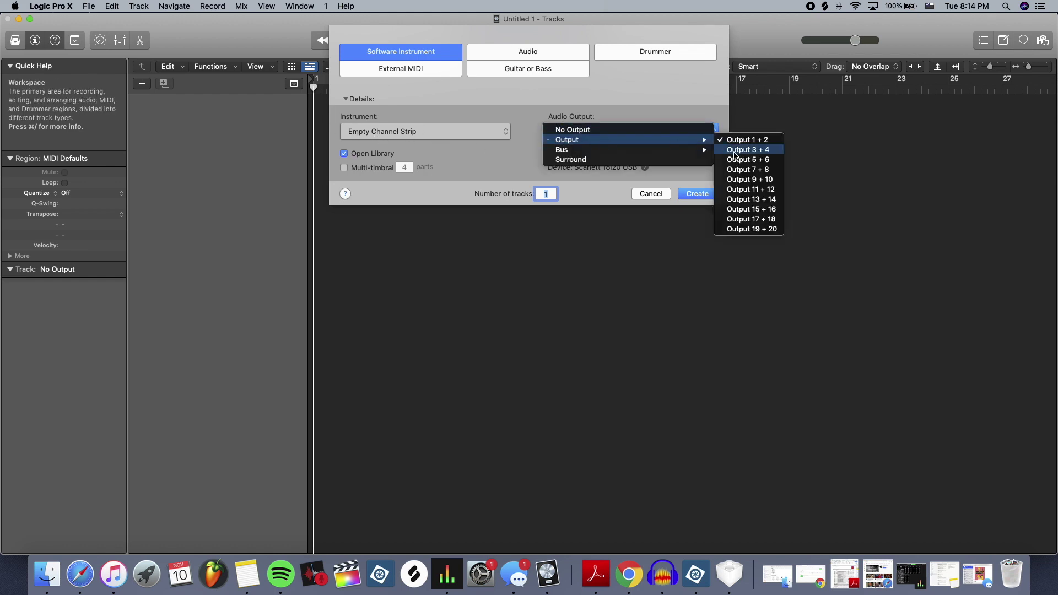
click(745, 155)
click(711, 194)
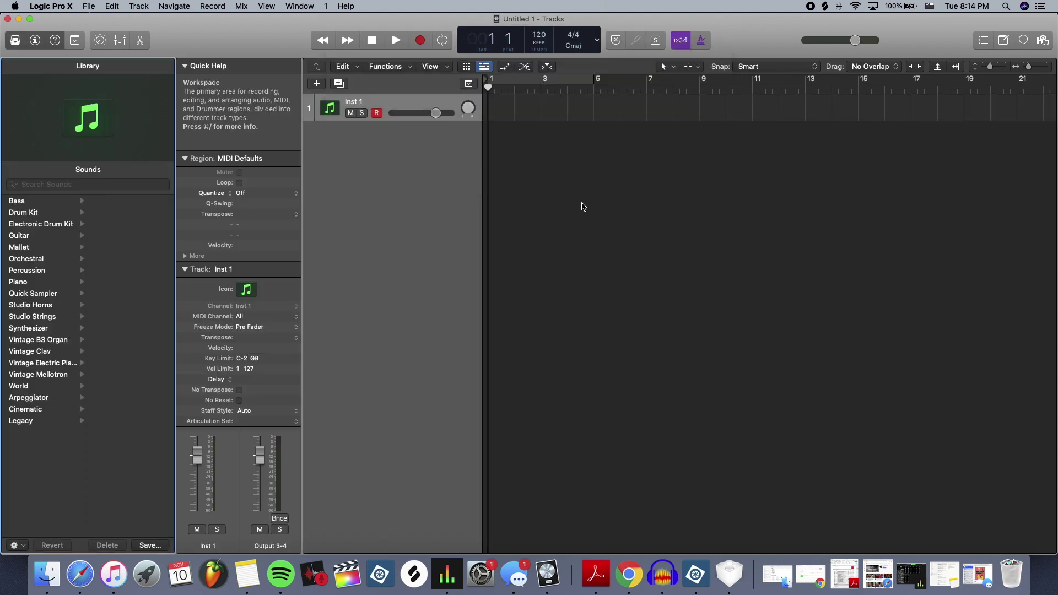
- Collapse the inspector sections and load Drum Machine Designer into Inst 1's instrument slot
click(185, 268)
click(185, 158)
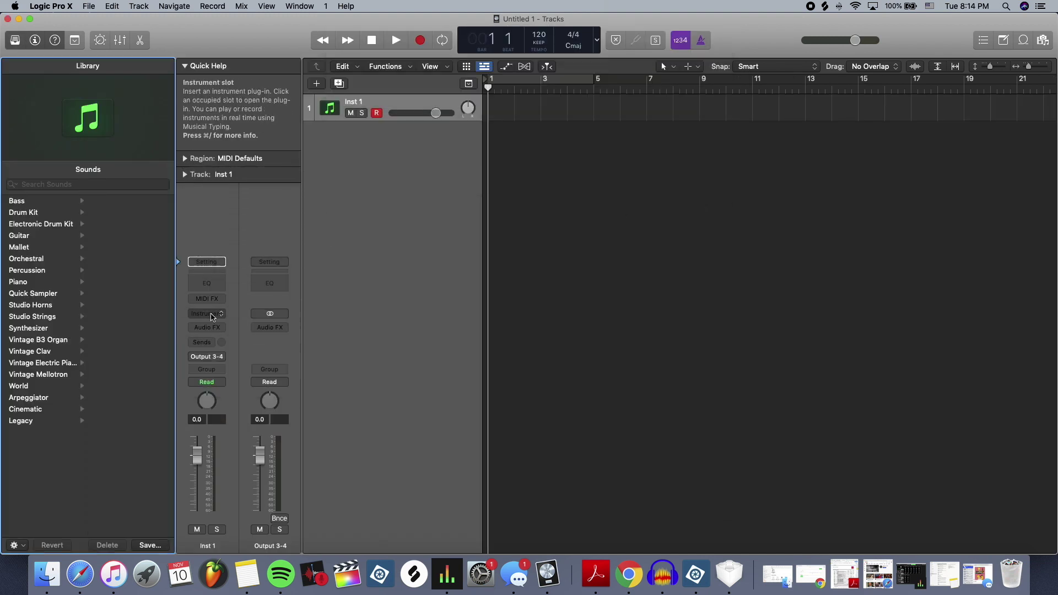
click(206, 314)
mouse_move(245, 488)
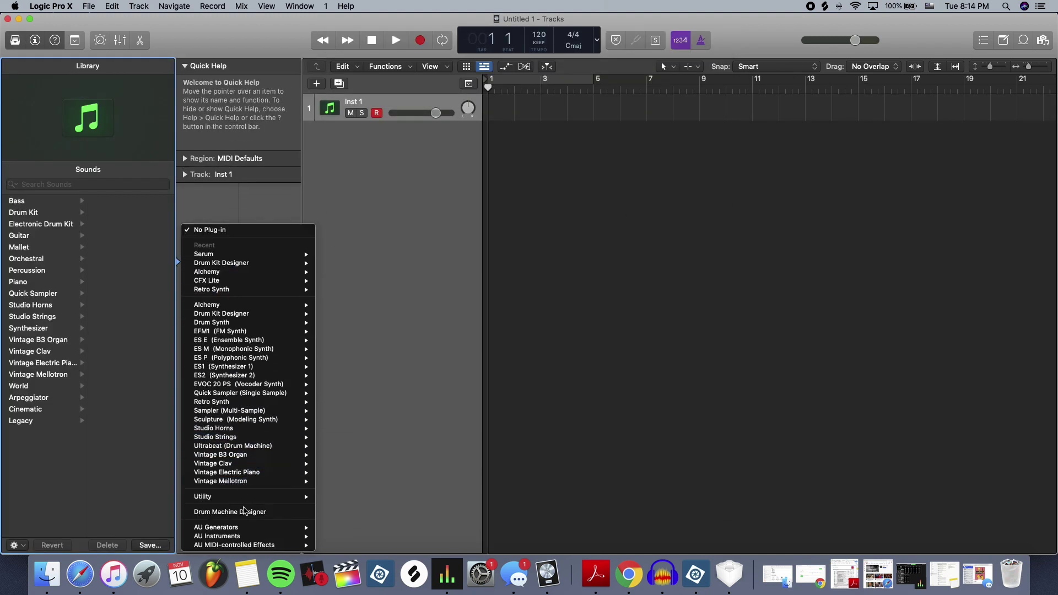
click(247, 512)
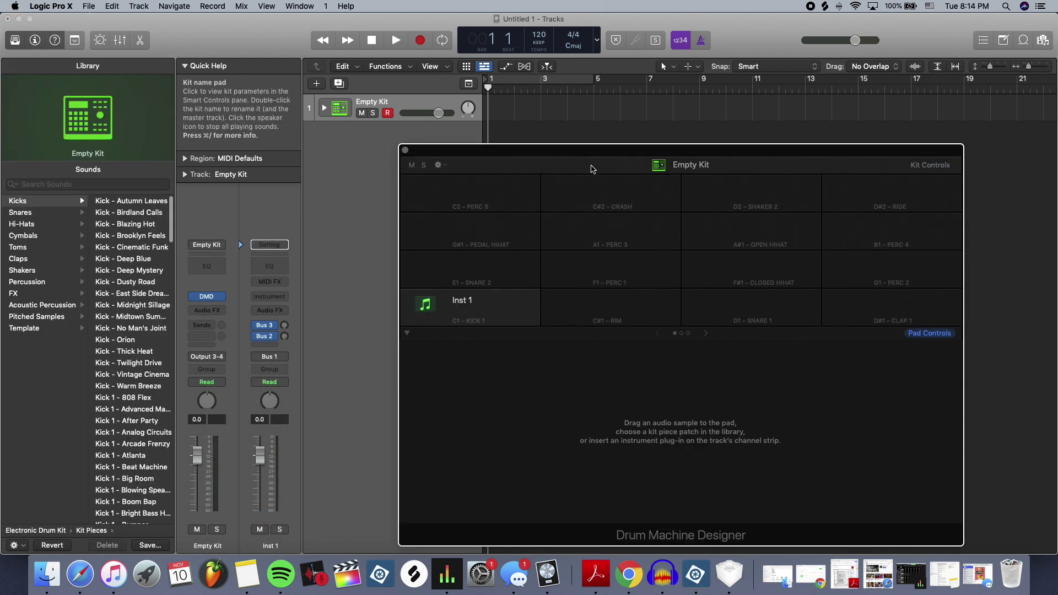
drag(568, 153, 495, 115)
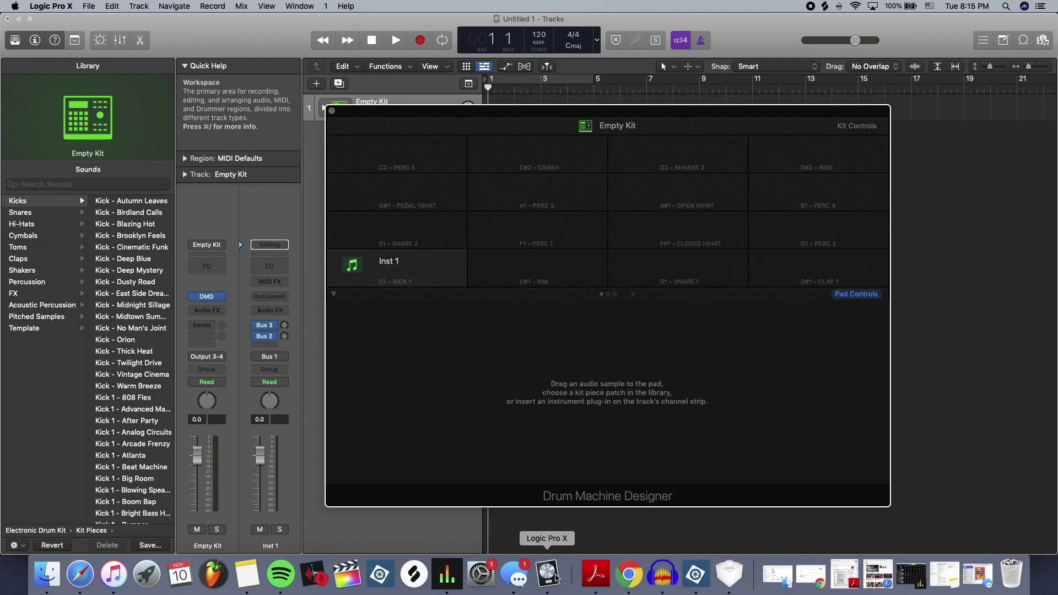
click(414, 575)
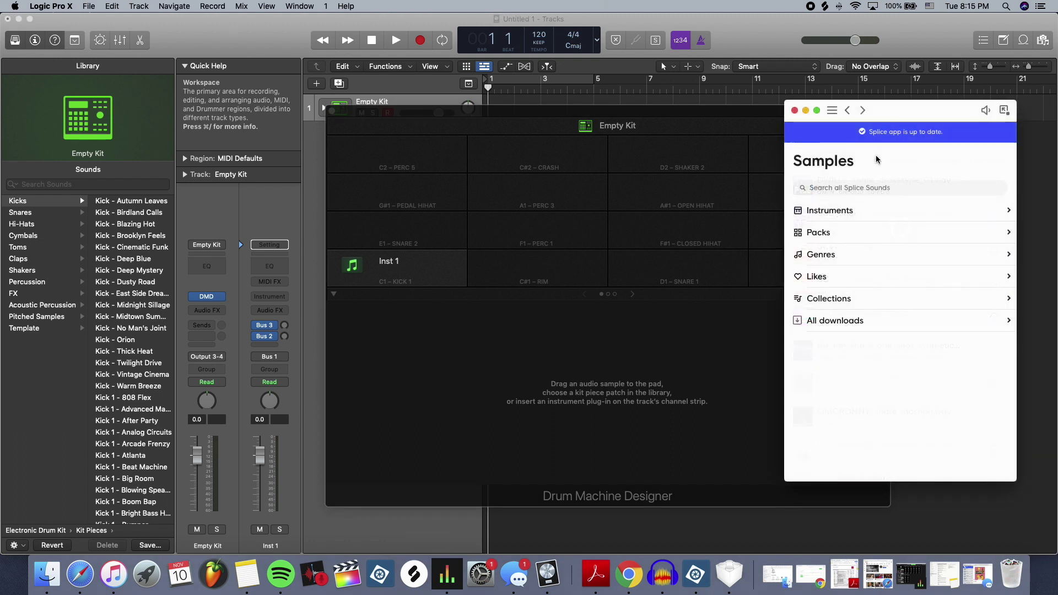
- Search Splice for 'kick' and drop MURDA_KICK_RODEO onto the C1 Kick 1 pad
click(844, 188)
text(kick)
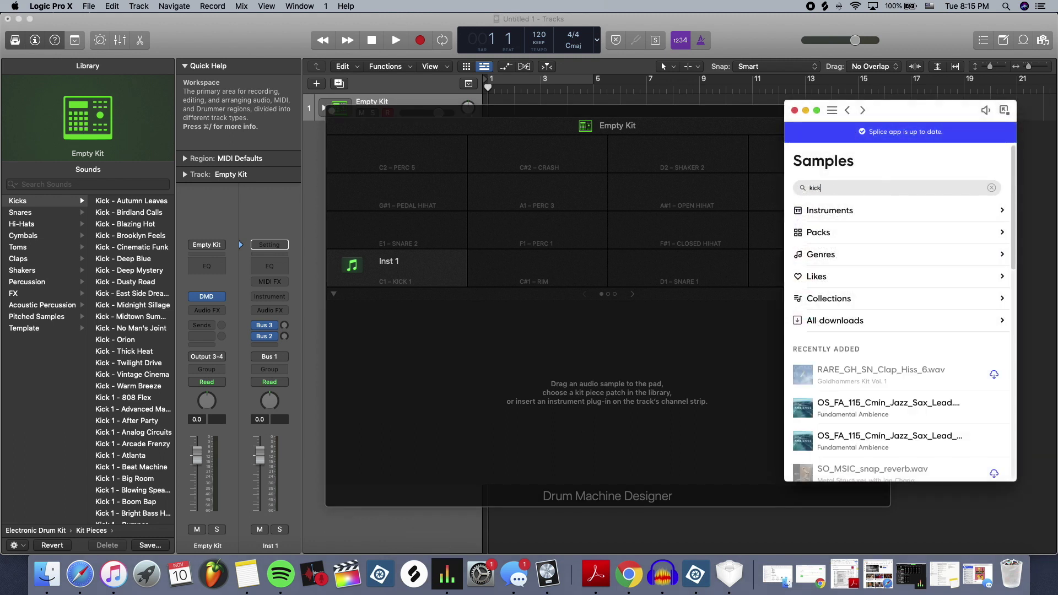
scroll(803, 322, down, 10)
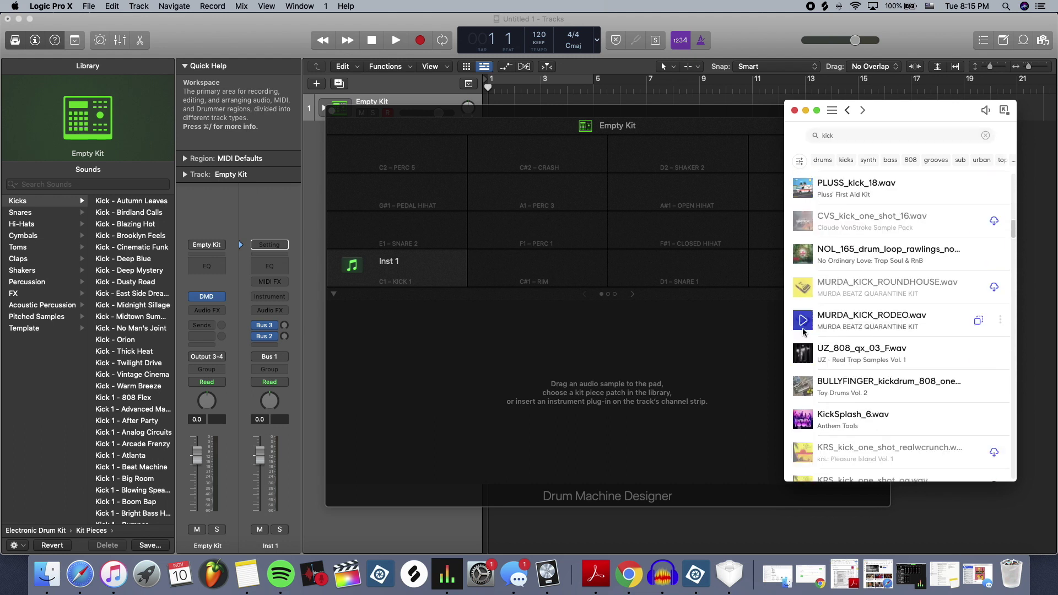
drag(863, 316, 409, 272)
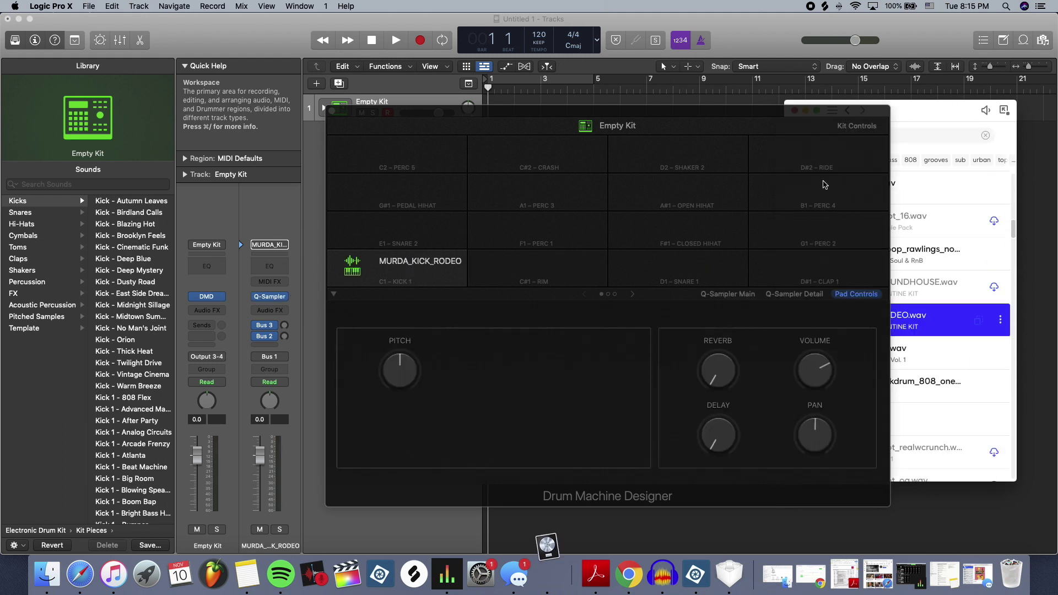
drag(914, 121, 966, 168)
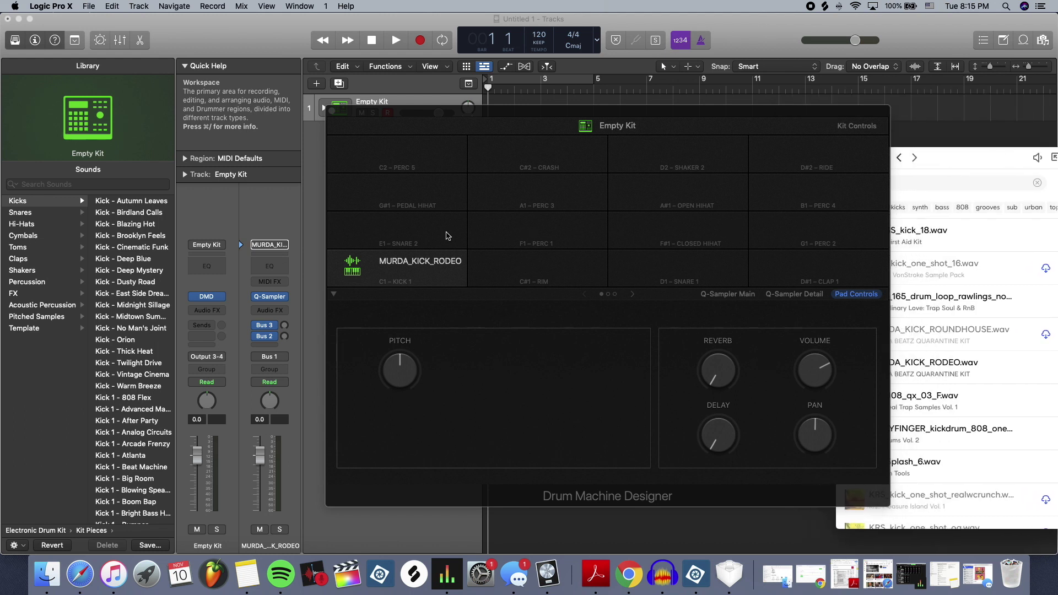
click(517, 124)
drag(501, 113, 407, 258)
- Delete the stray MURDA_KICK_RODEO audio track and move the kit window aside
drag(897, 369, 644, 187)
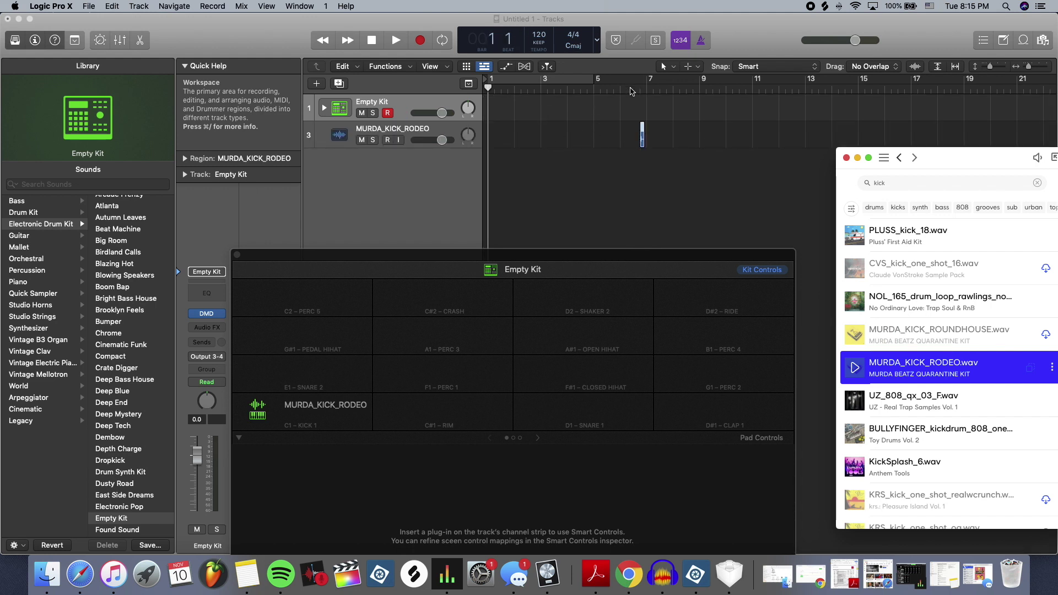
click(404, 128)
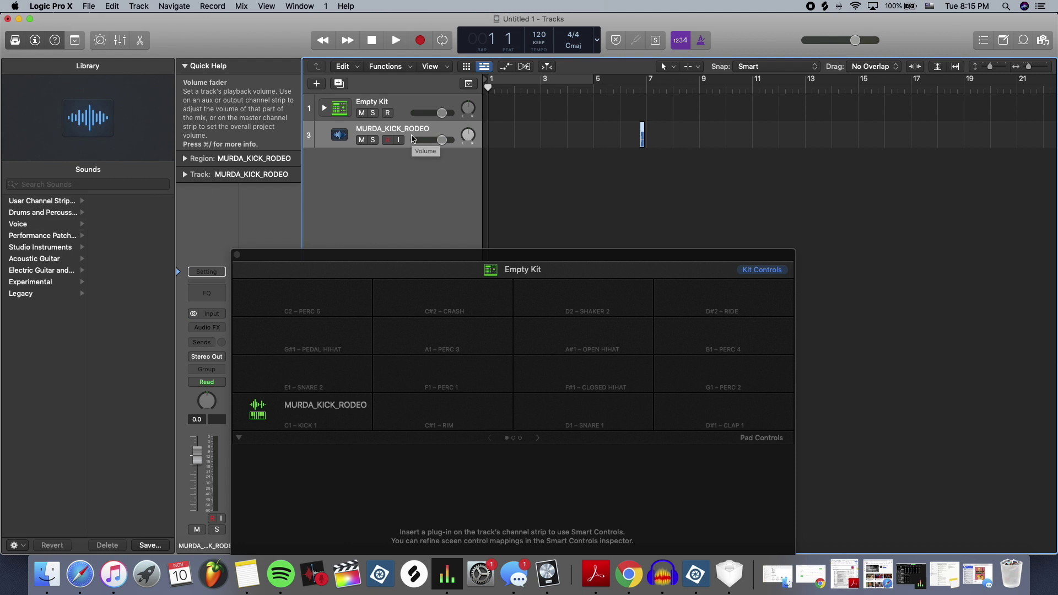
click(412, 139)
key(super+BackSpace)
drag(411, 260, 377, 187)
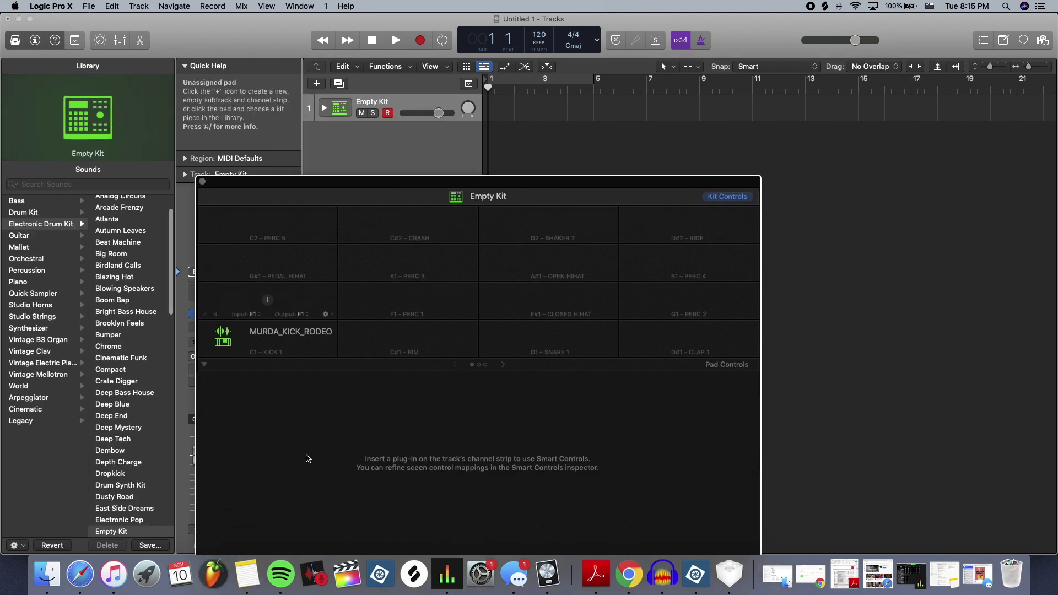
- Search Splice for 'snare' and load the DWILLY snare onto the Snare 1 pad
click(419, 576)
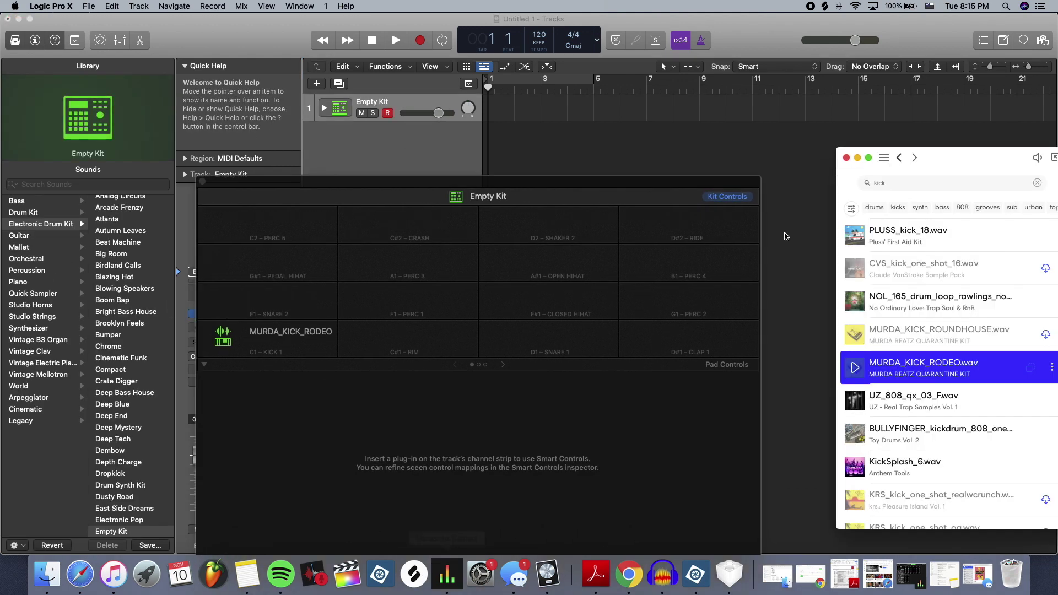
click(902, 183)
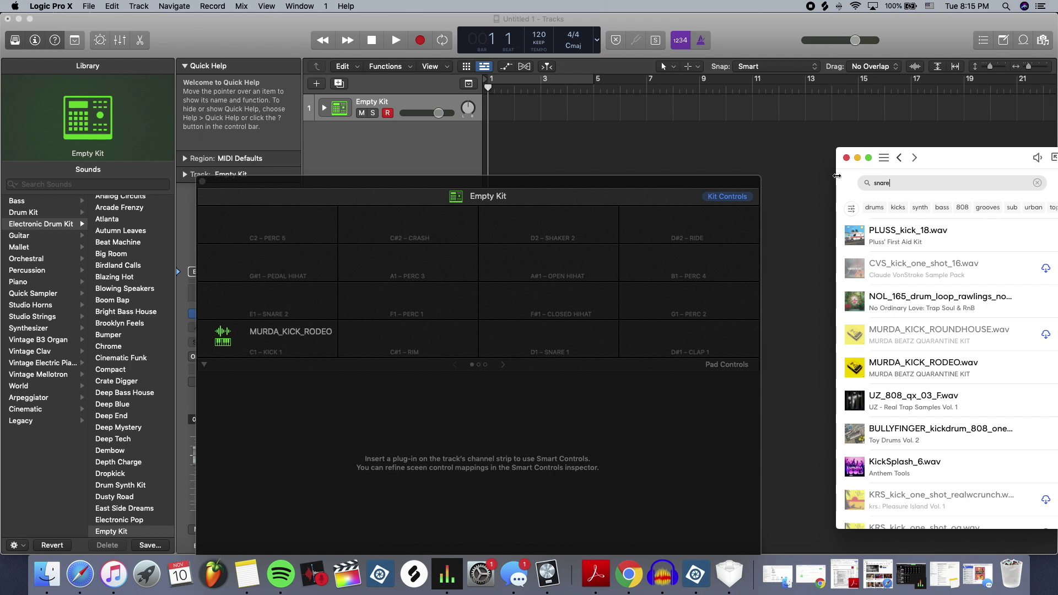
text(snare)
key(Return)
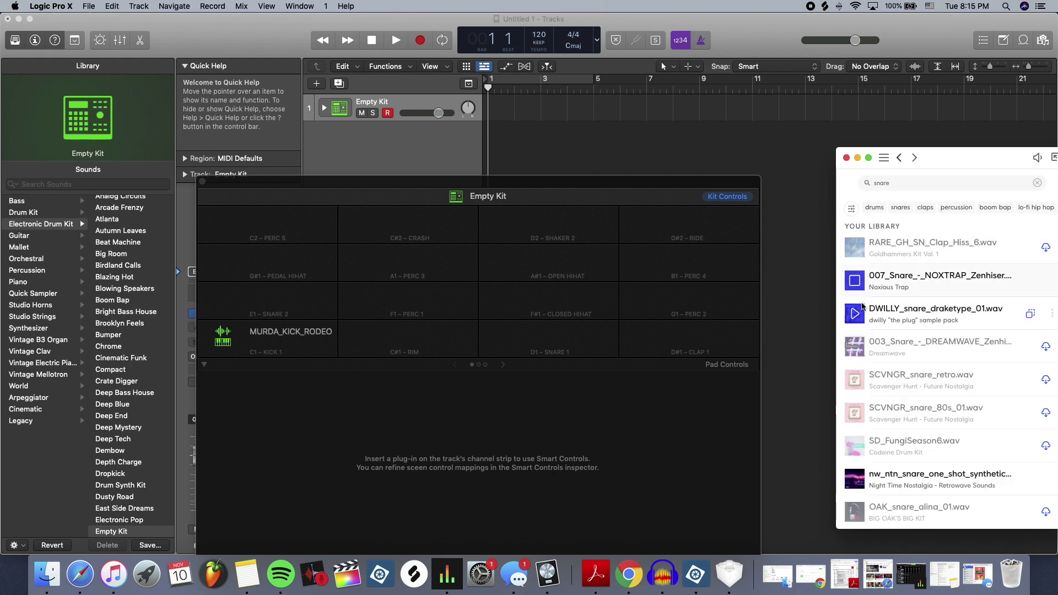
drag(862, 307, 556, 338)
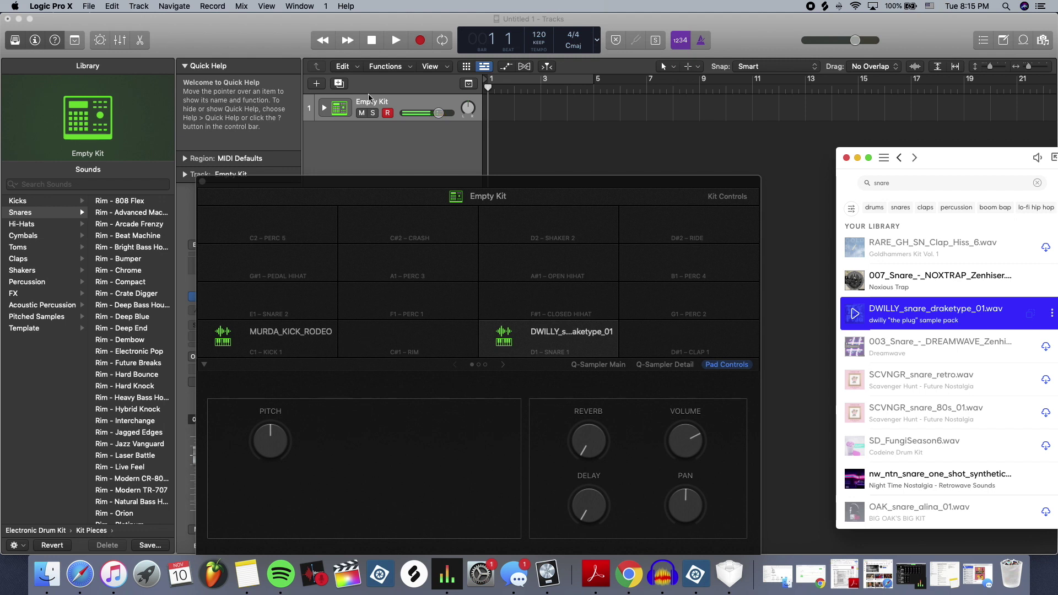
- Start a new sample search for the hi-hat pads, then close the Drum Machine Designer window
click(899, 187)
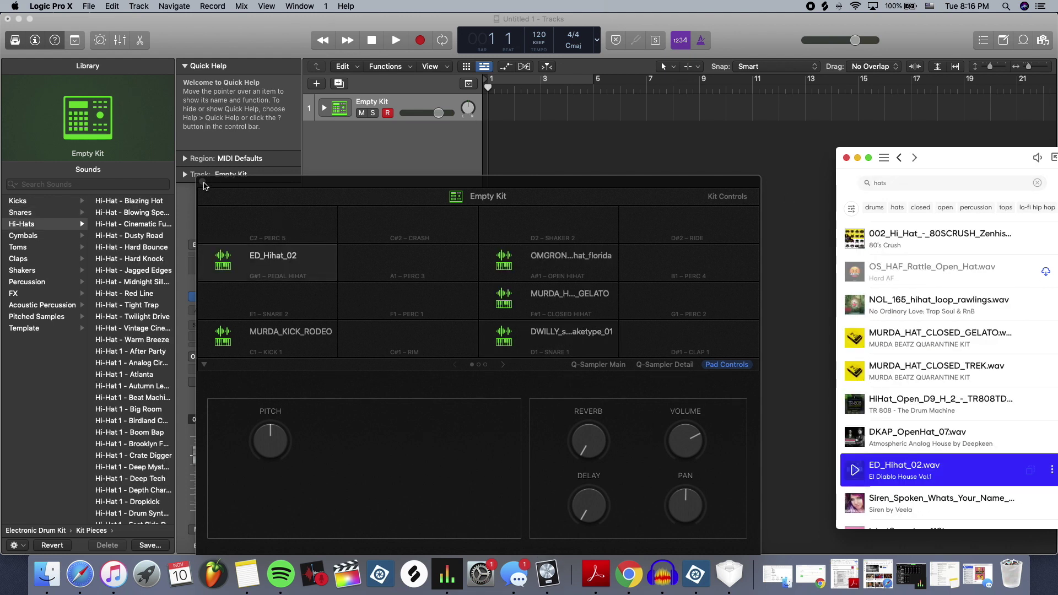
click(202, 181)
click(202, 181)
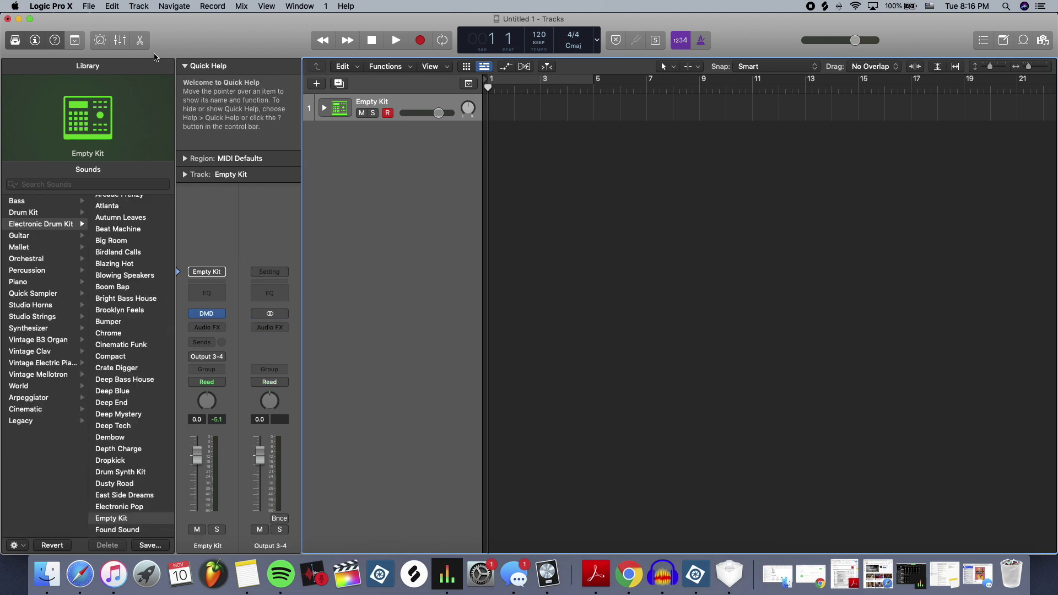
- Show the Step Sequencer editor with the five Empty Kit rows, MURDA_KICK_RODEO through ED_Hihat_02
click(140, 41)
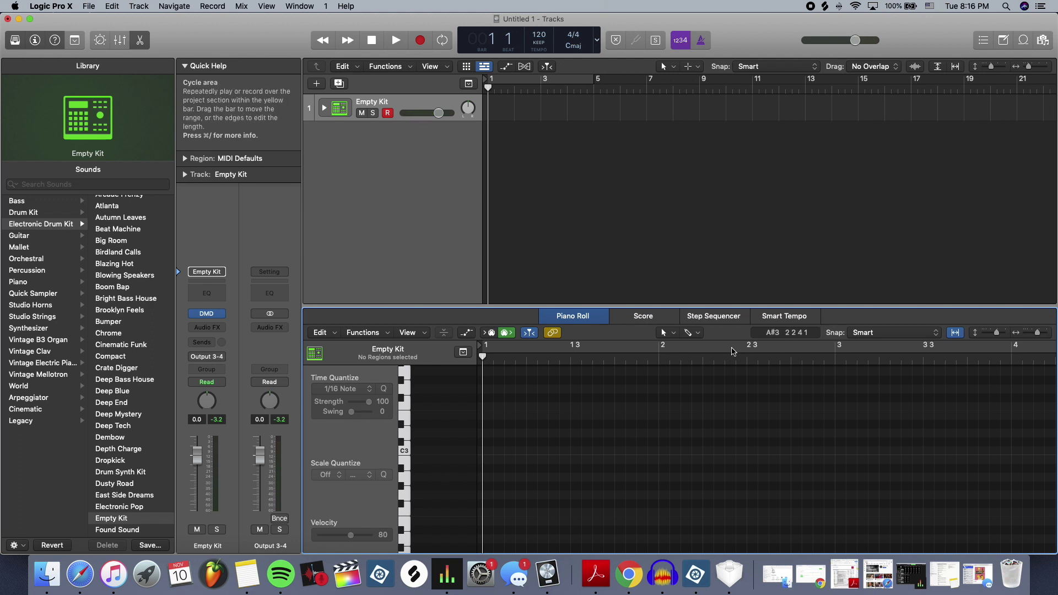
click(719, 325)
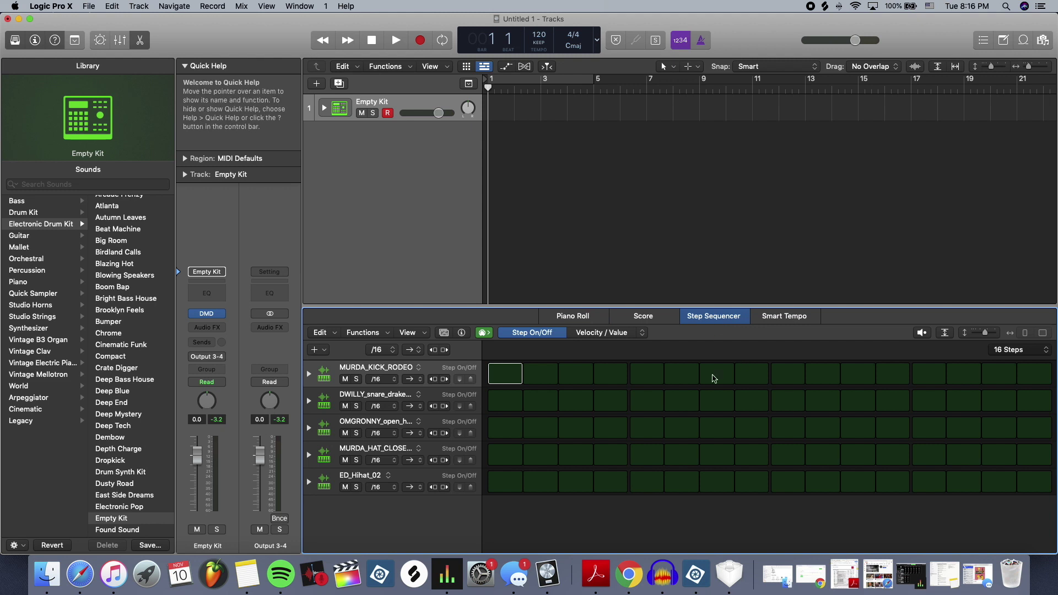
- Set the pattern length to 64 Steps, program drum steps, and audition the beat from the start
click(1015, 351)
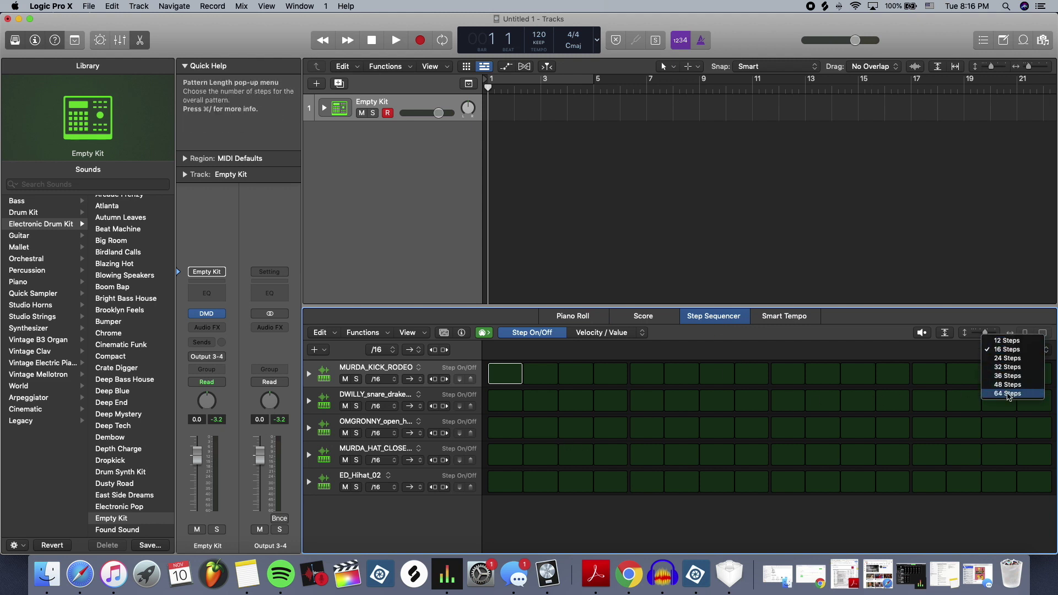
click(1008, 394)
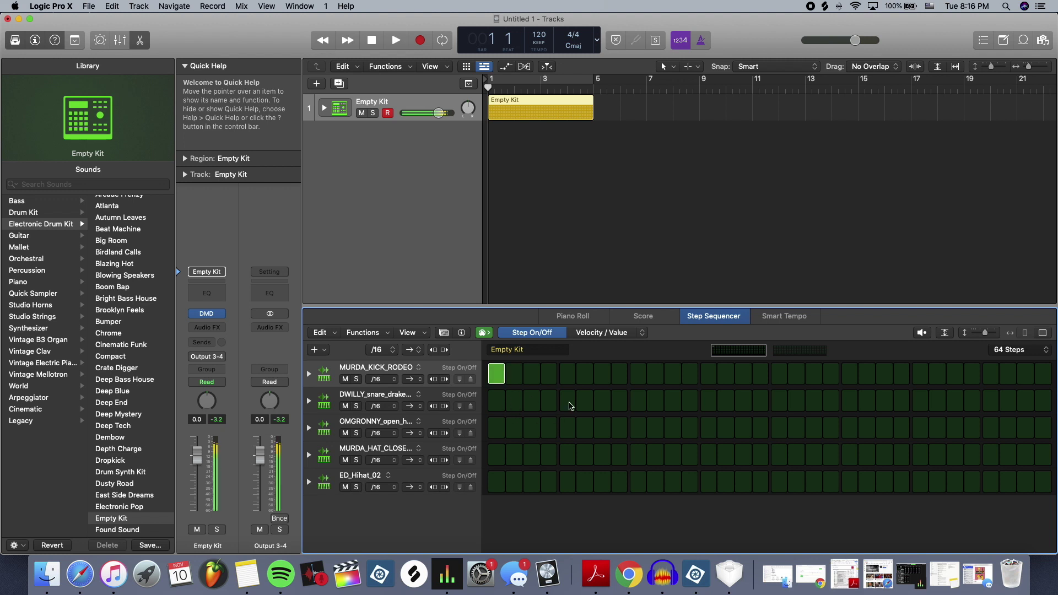
click(641, 404)
key(space)
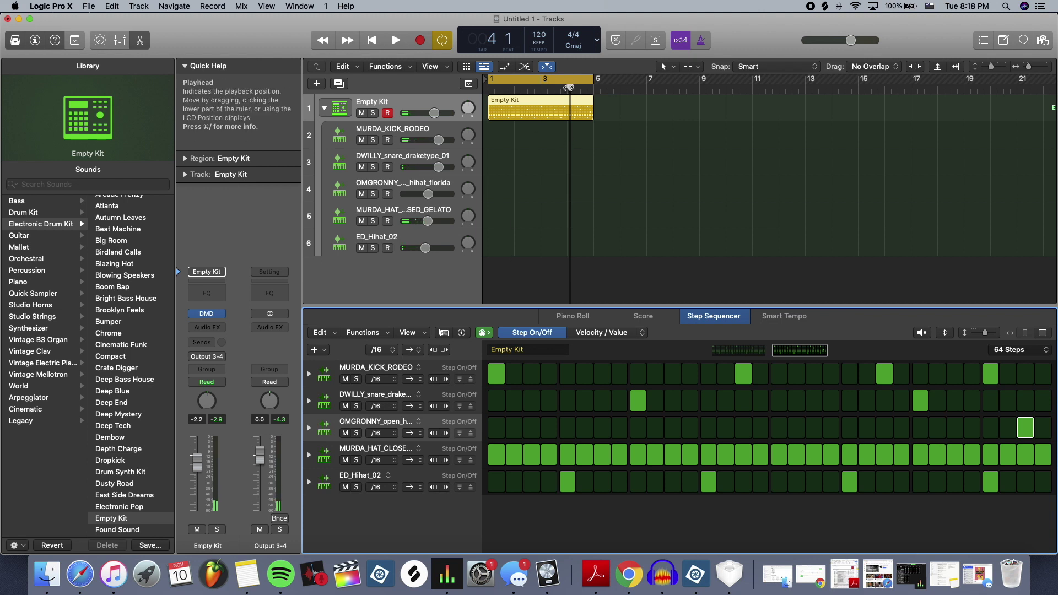
click(417, 83)
key(Return)
- Collapse the Empty Kit drum stack and audition the song with BA - Flume Reece below it
key(space)
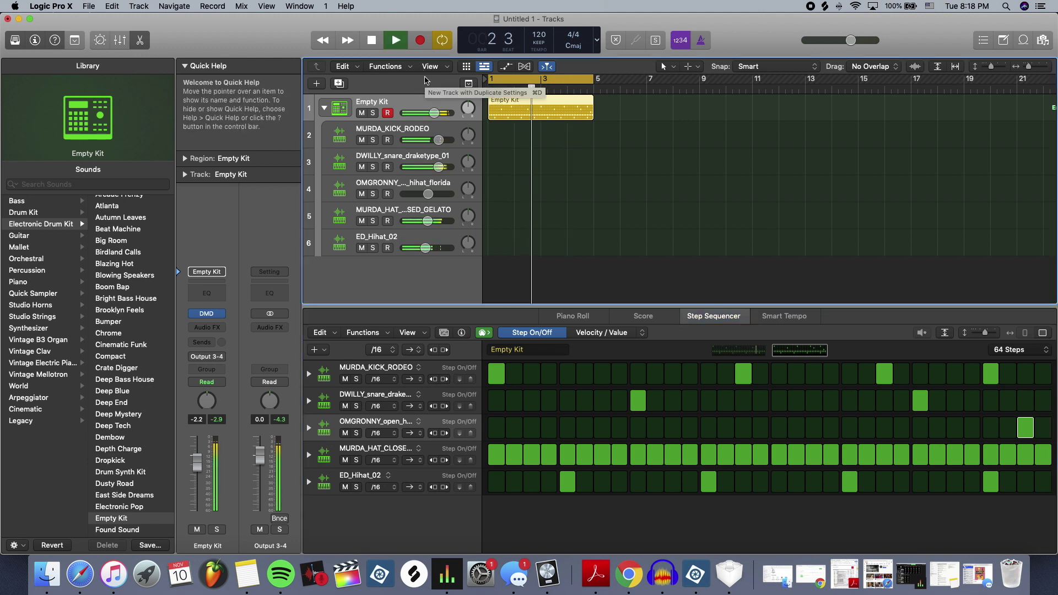
key(space)
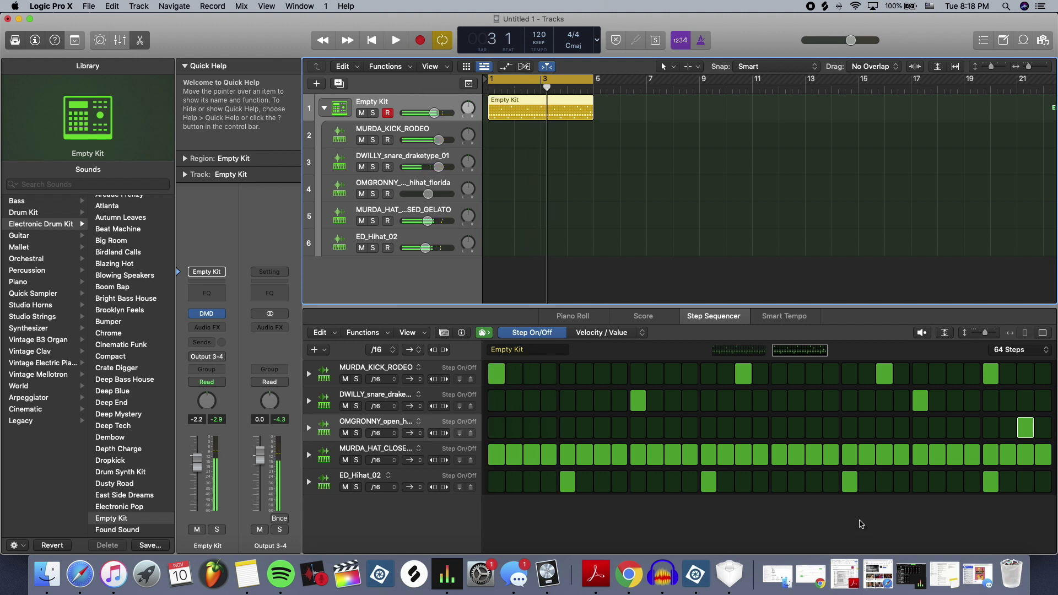
click(324, 108)
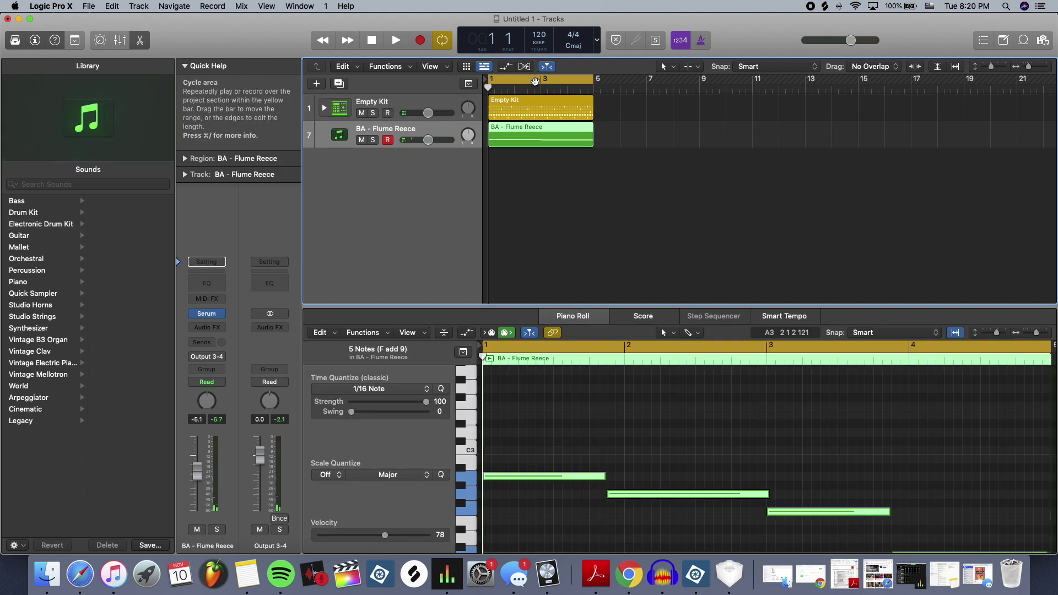
key(space)
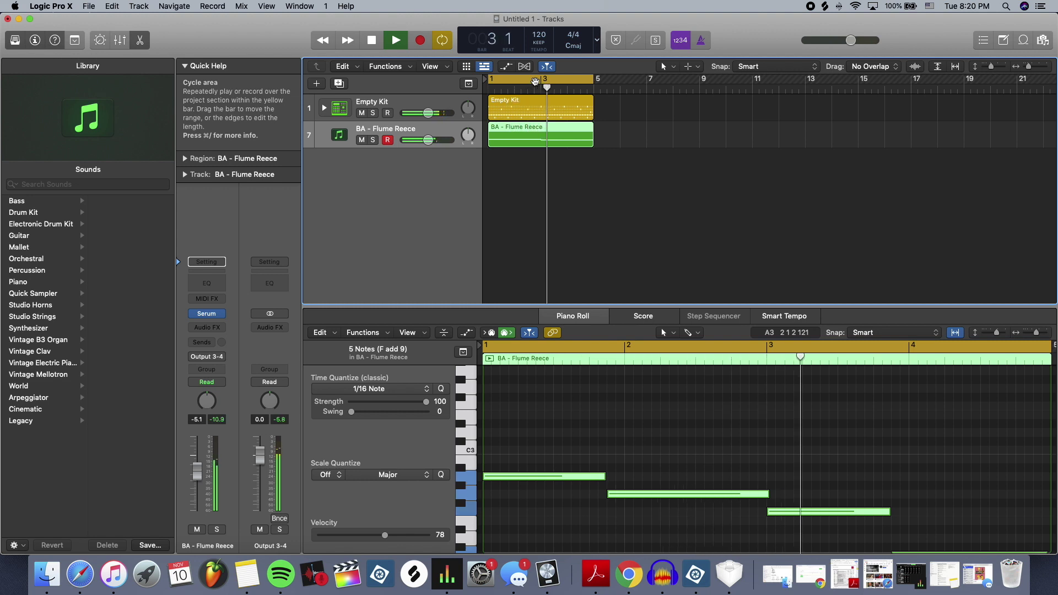
scroll(818, 380, down, 4)
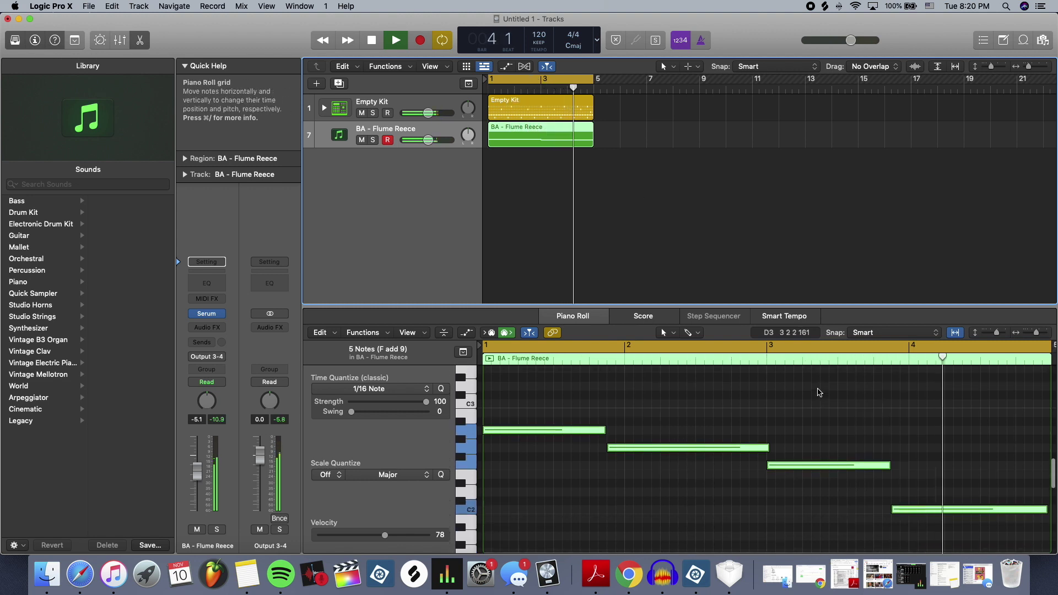
key(space)
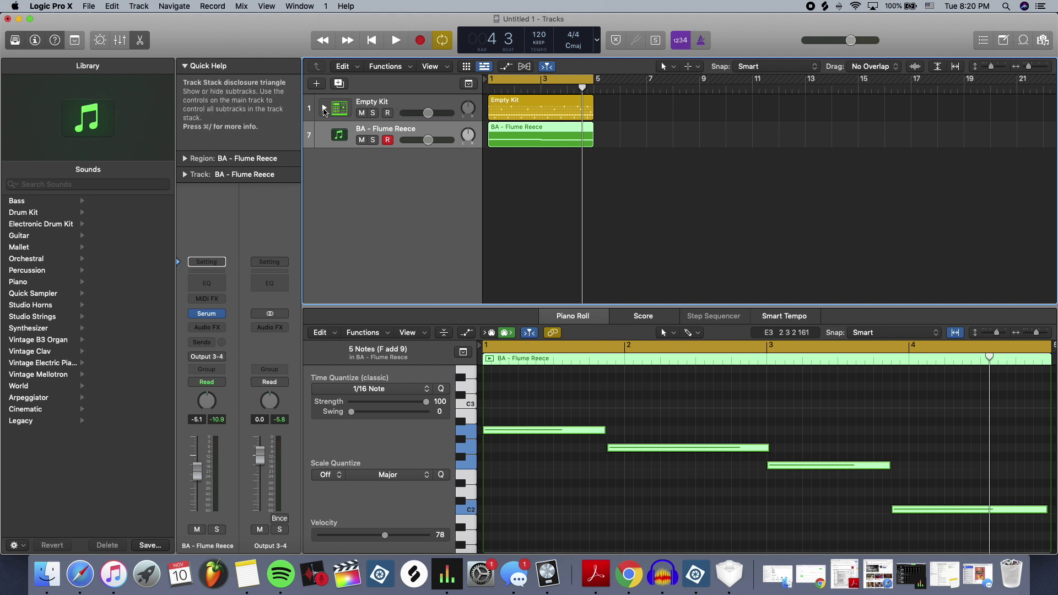
- Select the Empty Kit stack track, collapse it, and show the Mixer with one kit channel strip
click(324, 109)
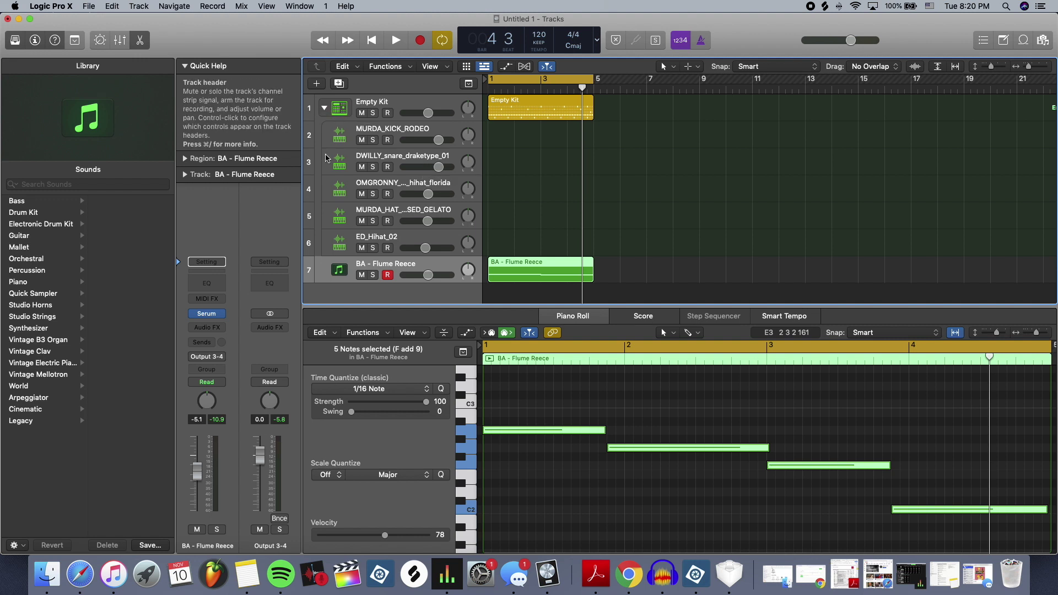
click(339, 113)
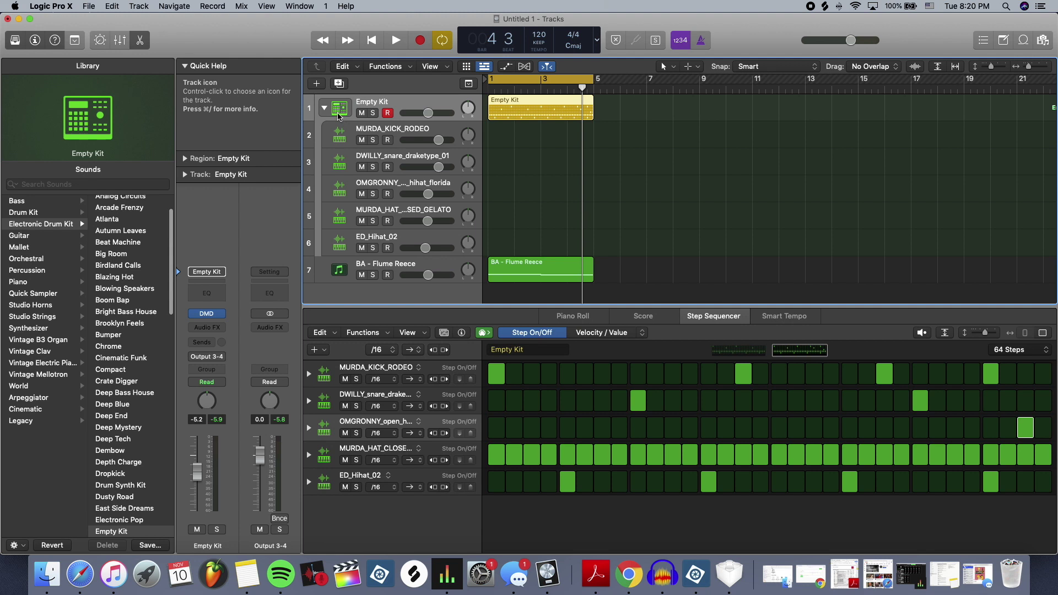
click(325, 108)
click(120, 40)
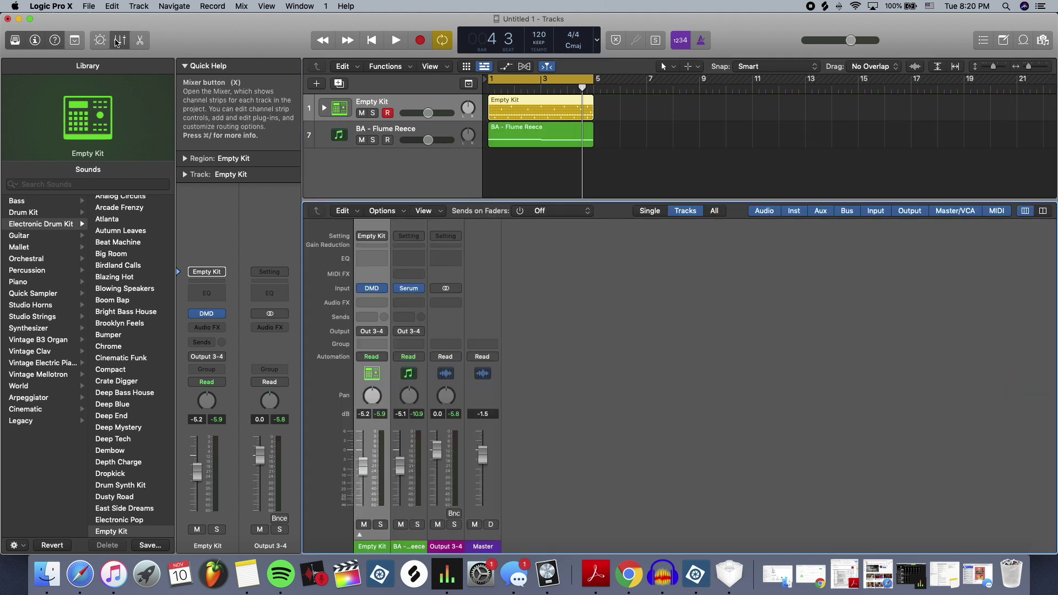
- Close the Mixer, return the playhead to bar 1, and leave the Empty Kit stack collapsed
click(360, 536)
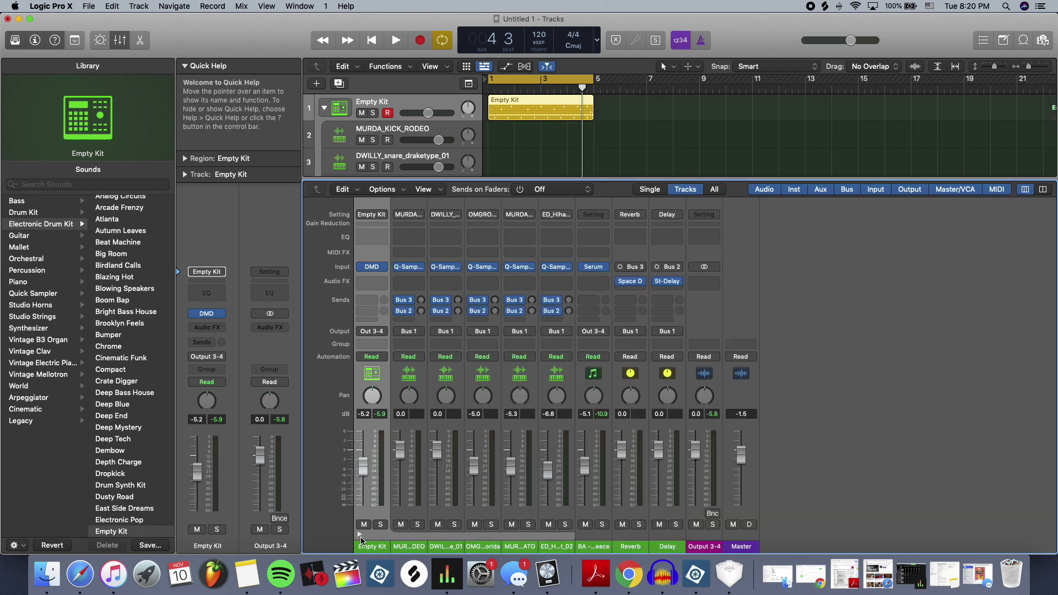
click(360, 536)
click(324, 107)
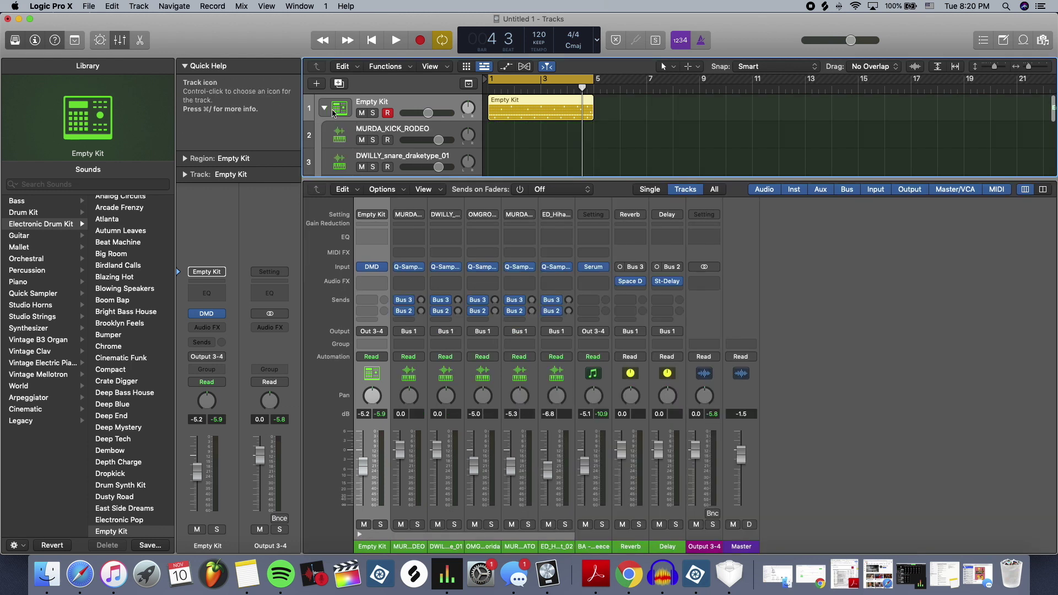
click(139, 42)
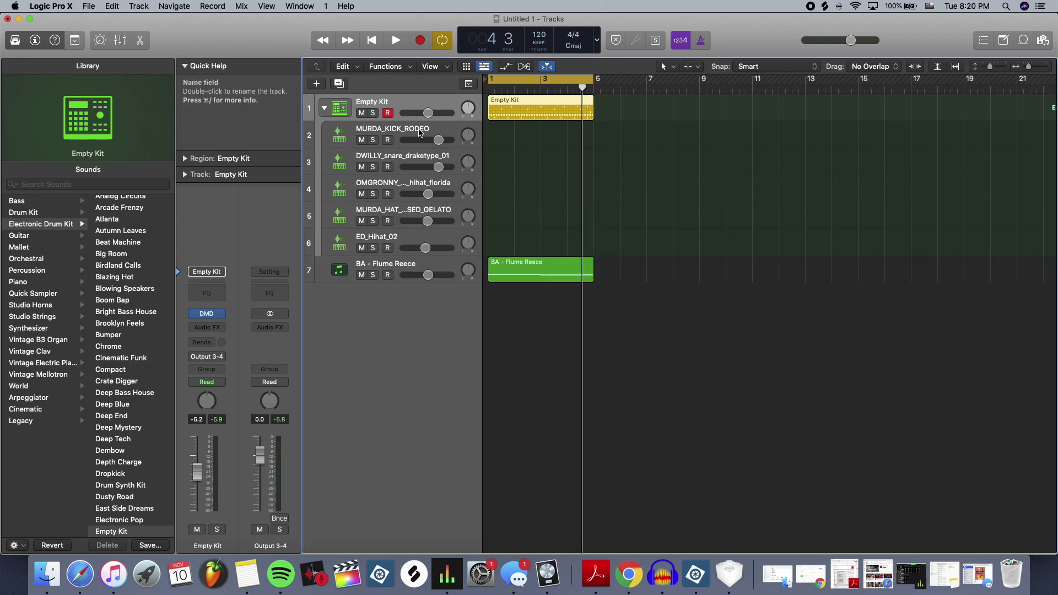
key(Return)
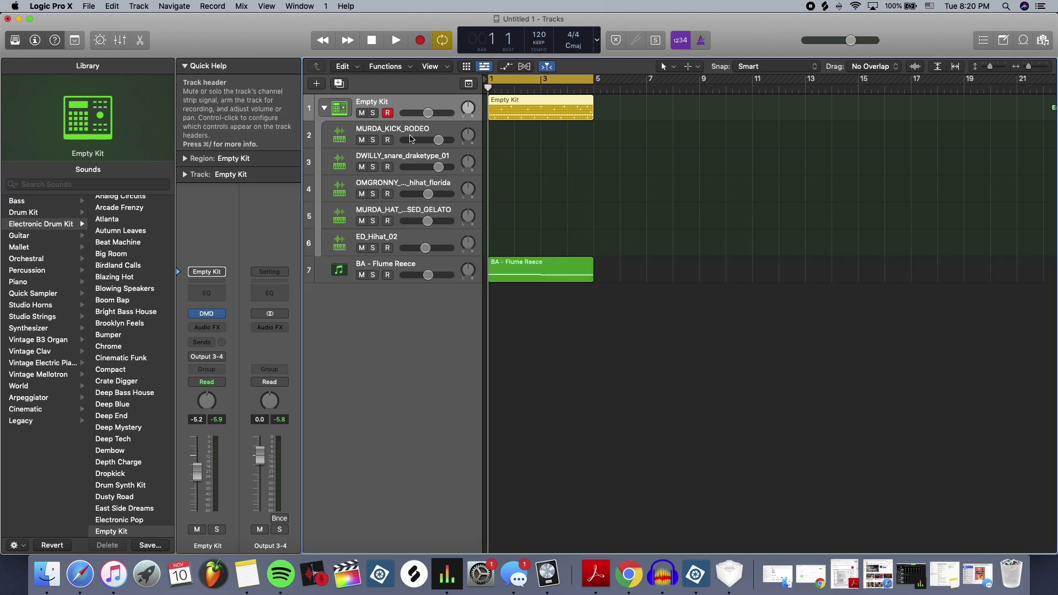
click(324, 107)
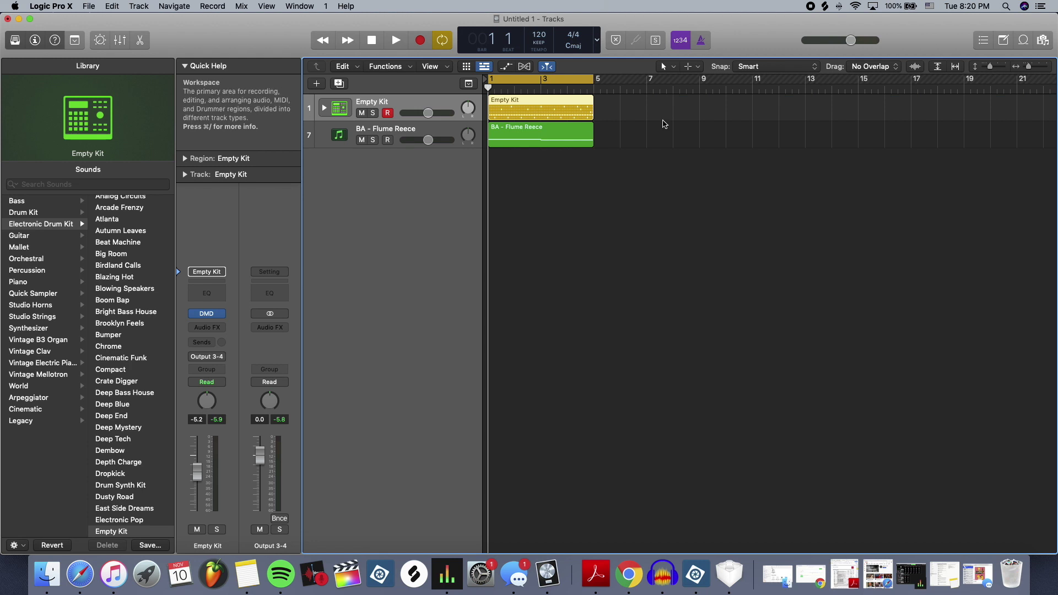
- Expand the kit stack and lower the MURDA_HAT closed hi-hat fader to -9.8 dB during playback
click(324, 107)
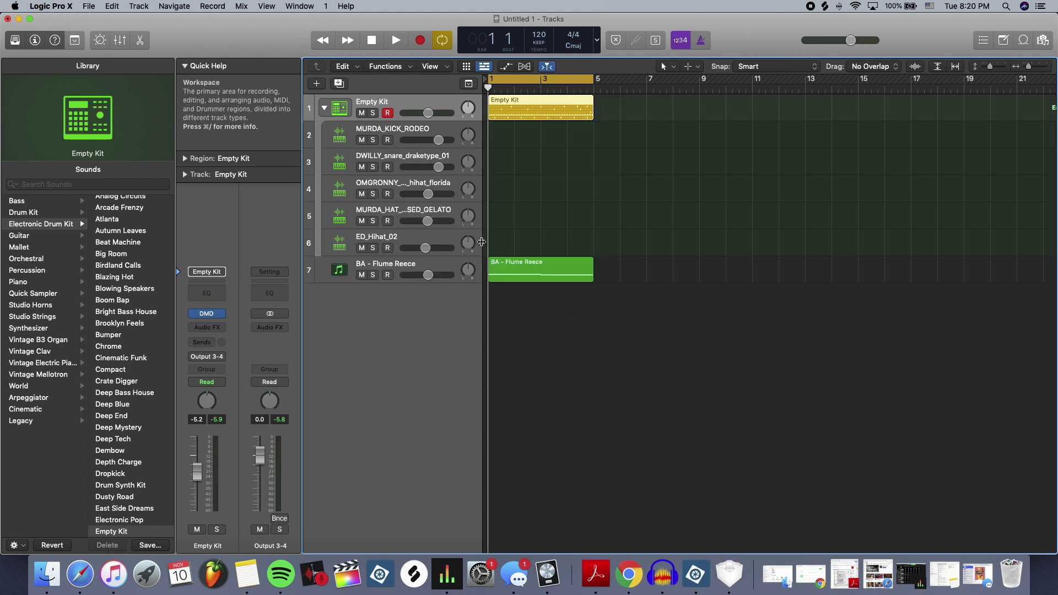
key(space)
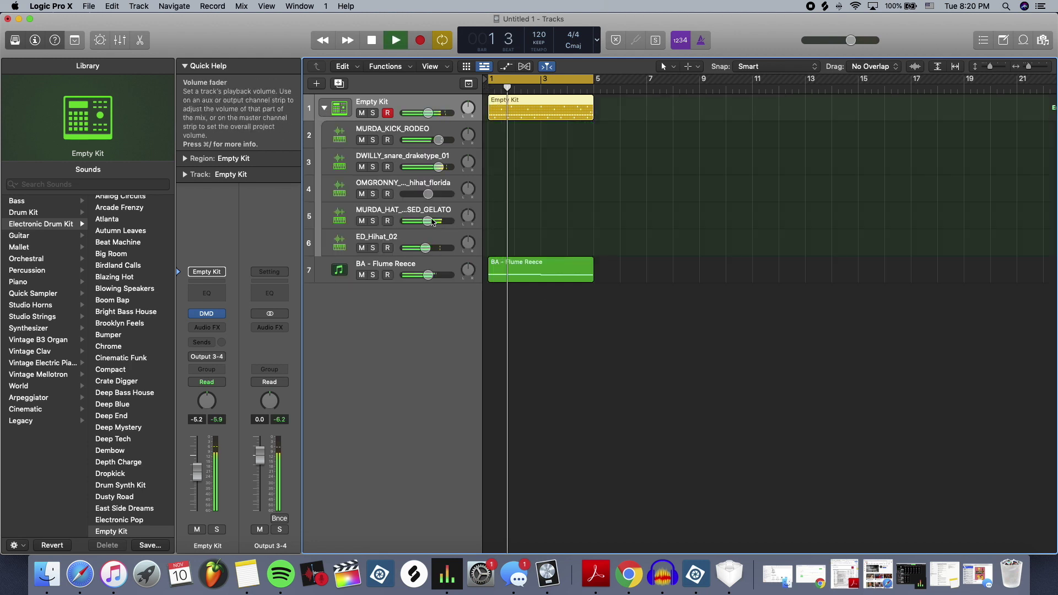
drag(428, 222, 419, 248)
key(space)
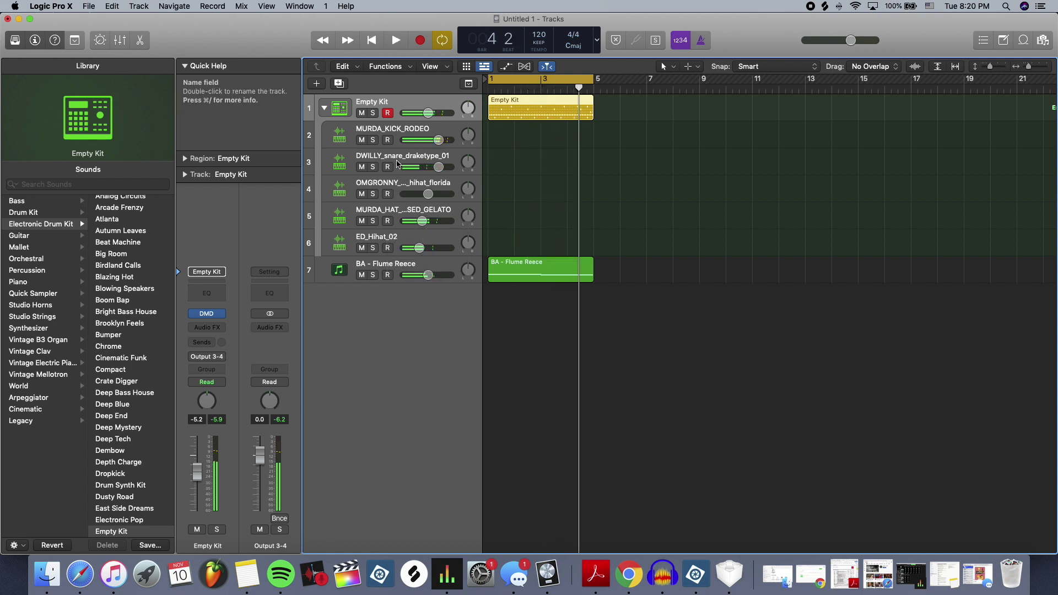
- Insert a Dual Mono Space Designer reverb on the ED_Hihat_02 track
click(387, 243)
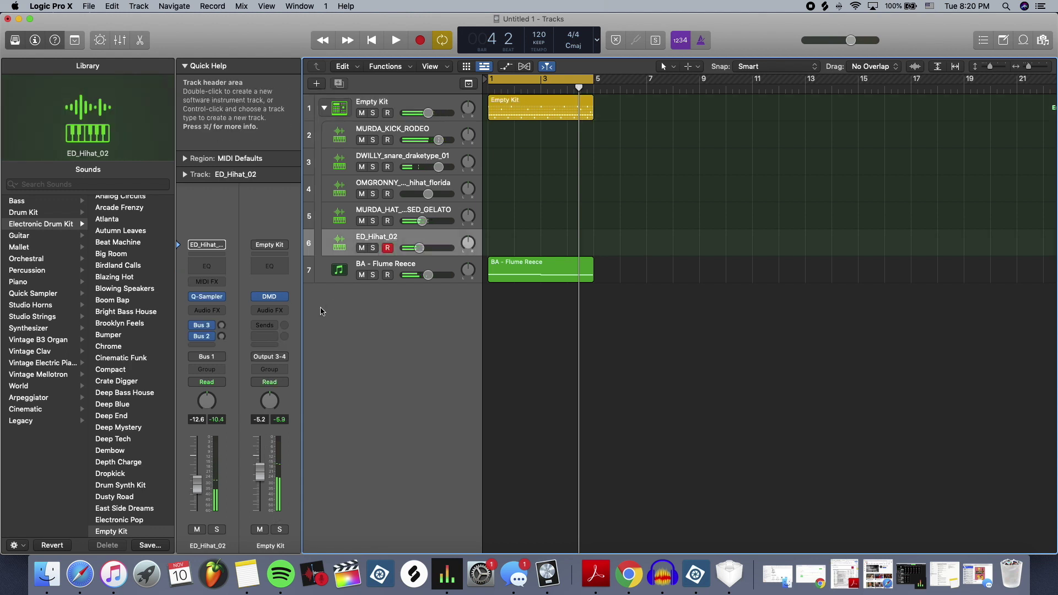
click(207, 310)
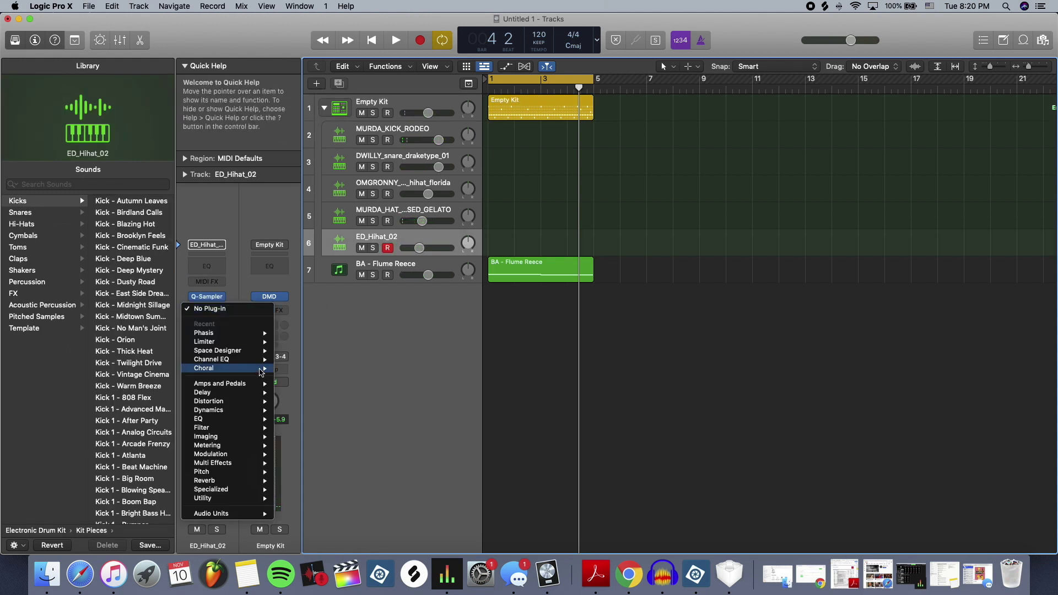
mouse_move(237, 481)
mouse_move(325, 507)
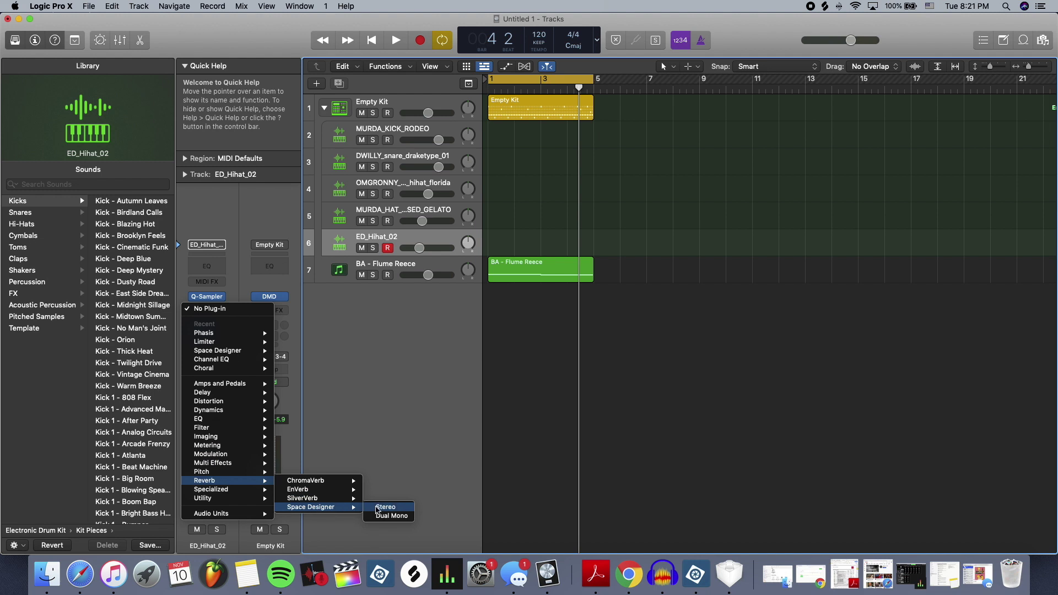
click(392, 518)
- Turn the hi-hat reverb's wet level down to -19 dB while auditioning, then select the snare track
key(space)
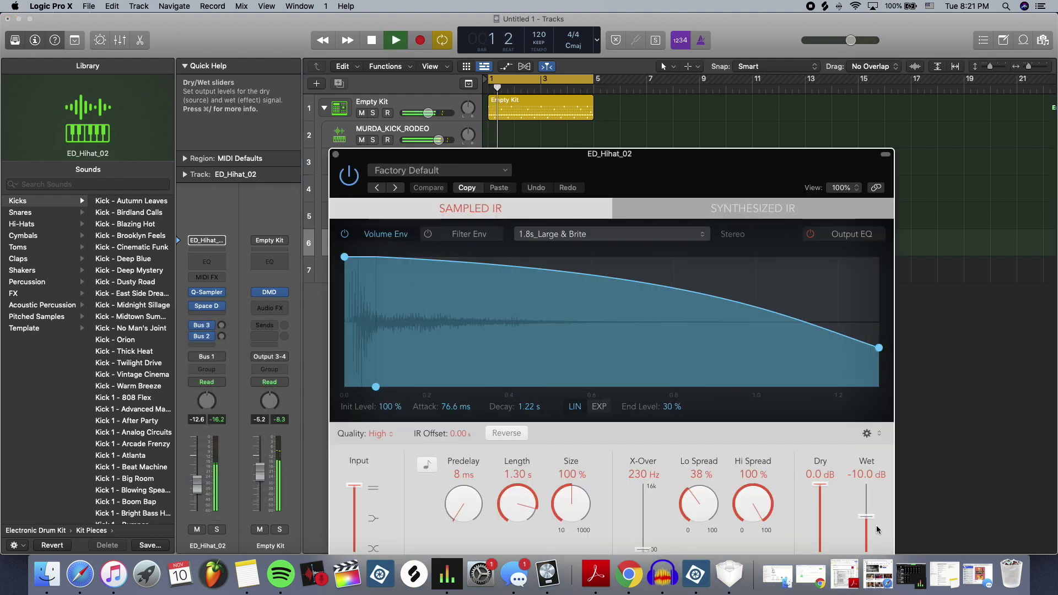
drag(864, 518, 876, 522)
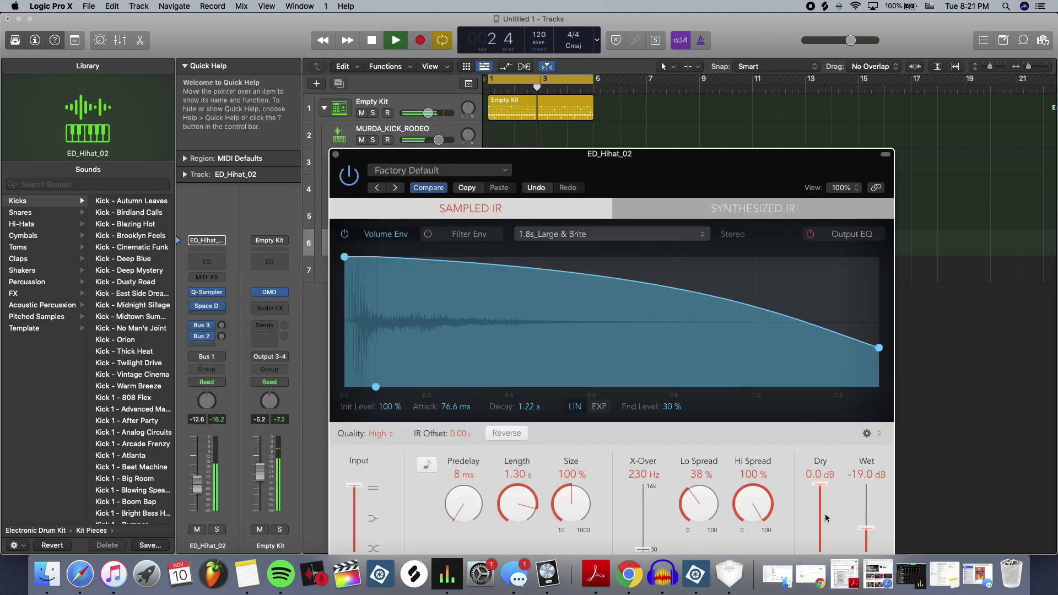
click(336, 155)
key(space)
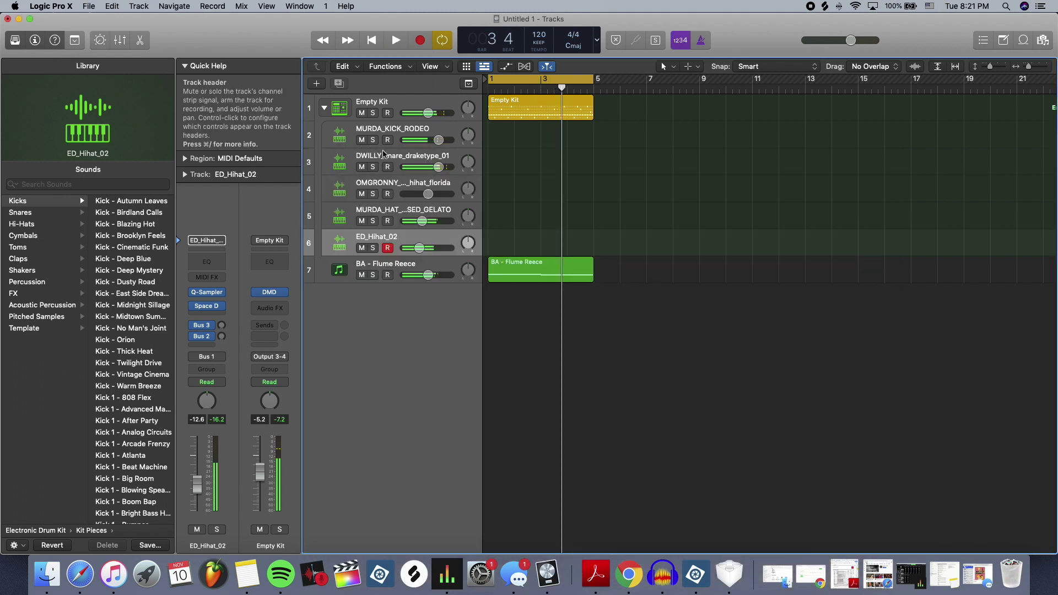
click(420, 160)
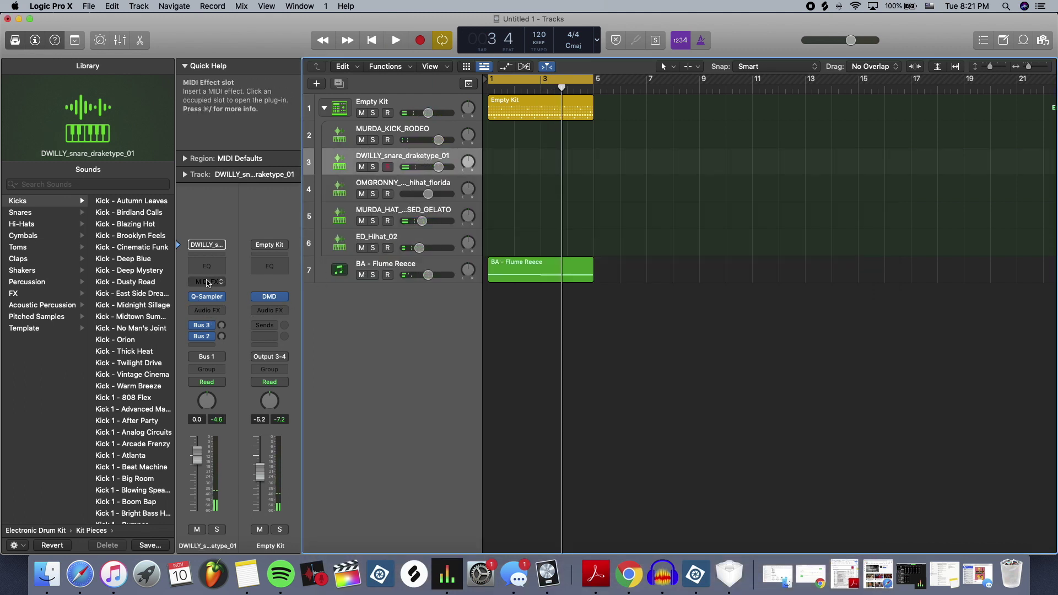
- Insert a Stereo Space Designer reverb on the DWILLY_snare_draketype_01 track
click(218, 311)
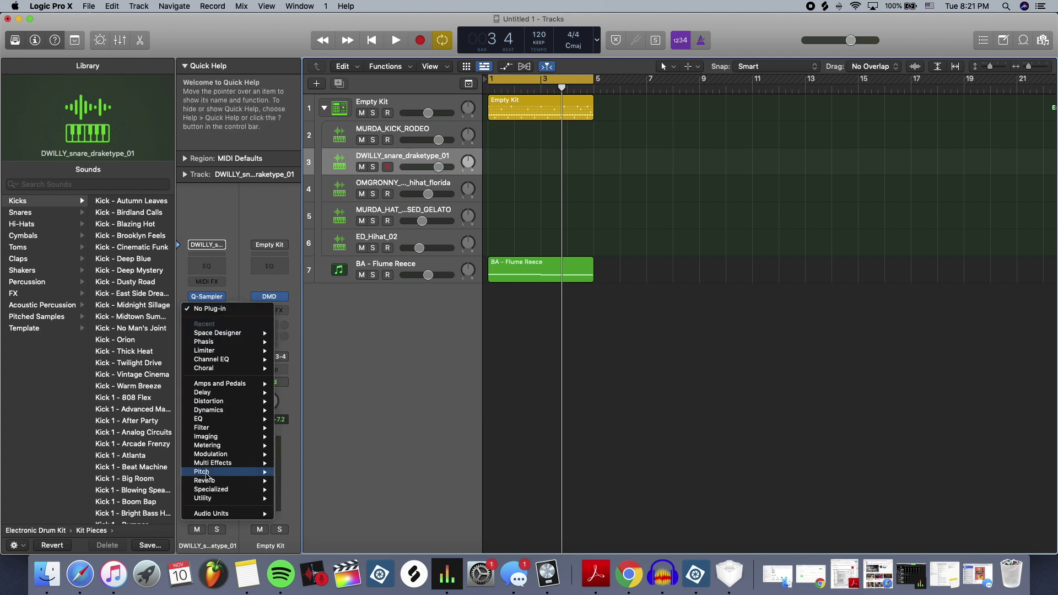
mouse_move(206, 481)
mouse_move(309, 507)
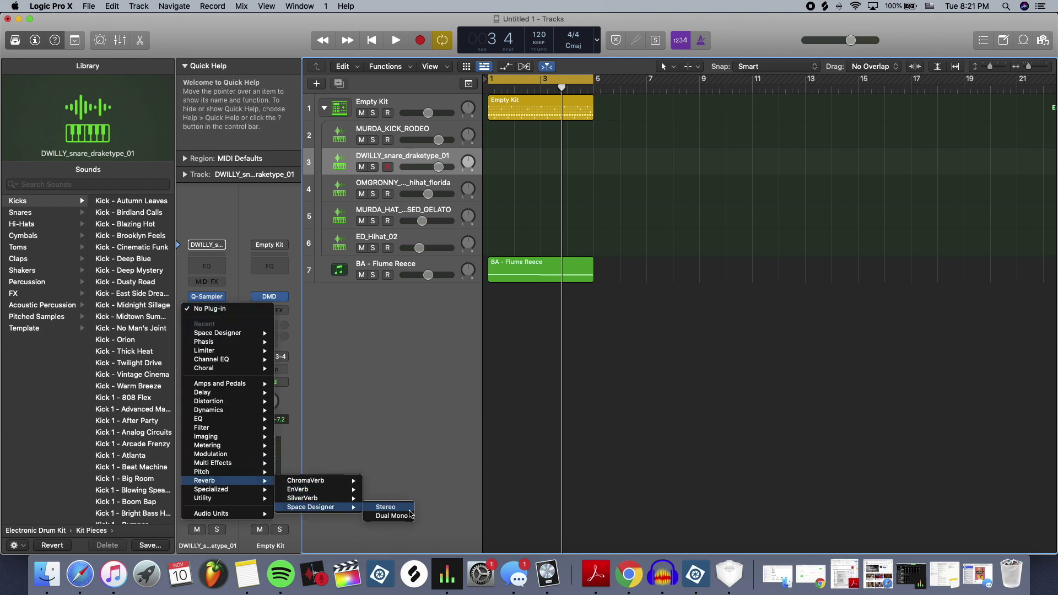
click(410, 511)
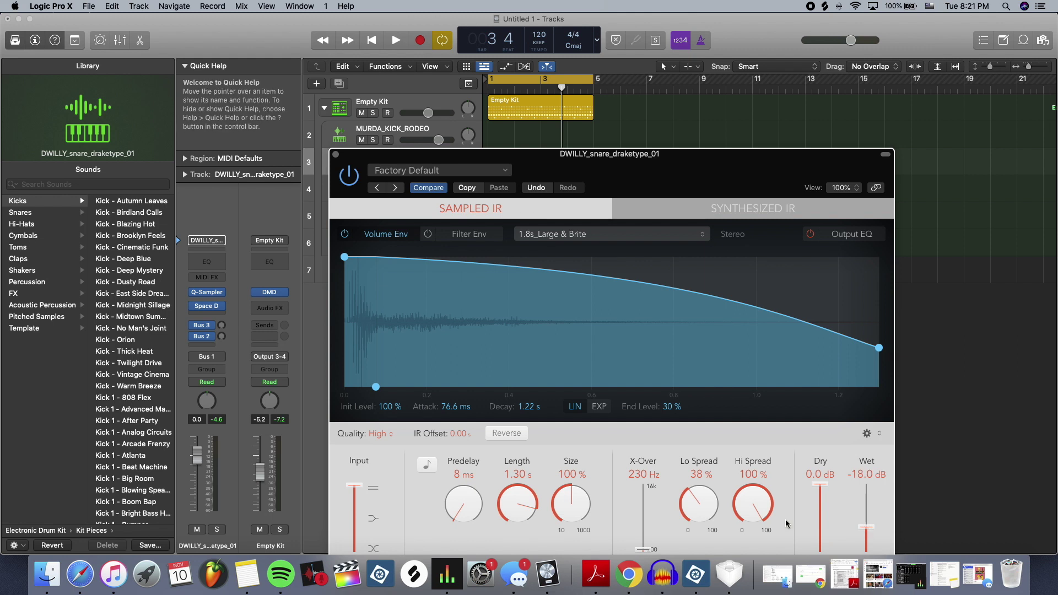
- Set the snare reverb's predelay to 84 ms and wet level to -31 dB while auditioning
drag(463, 503, 466, 472)
key(space)
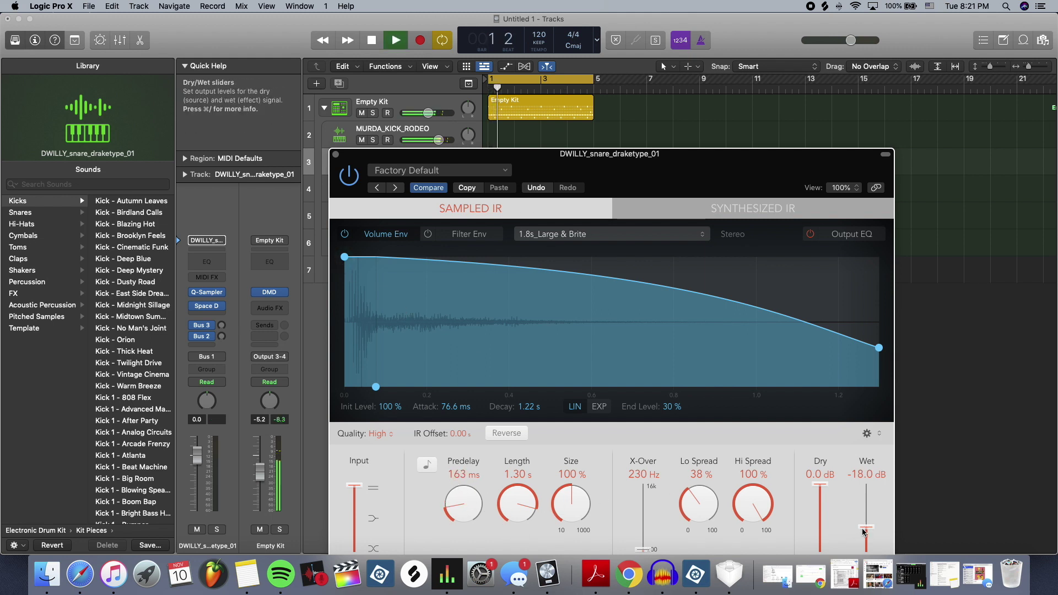
drag(863, 533, 864, 537)
drag(463, 503, 464, 516)
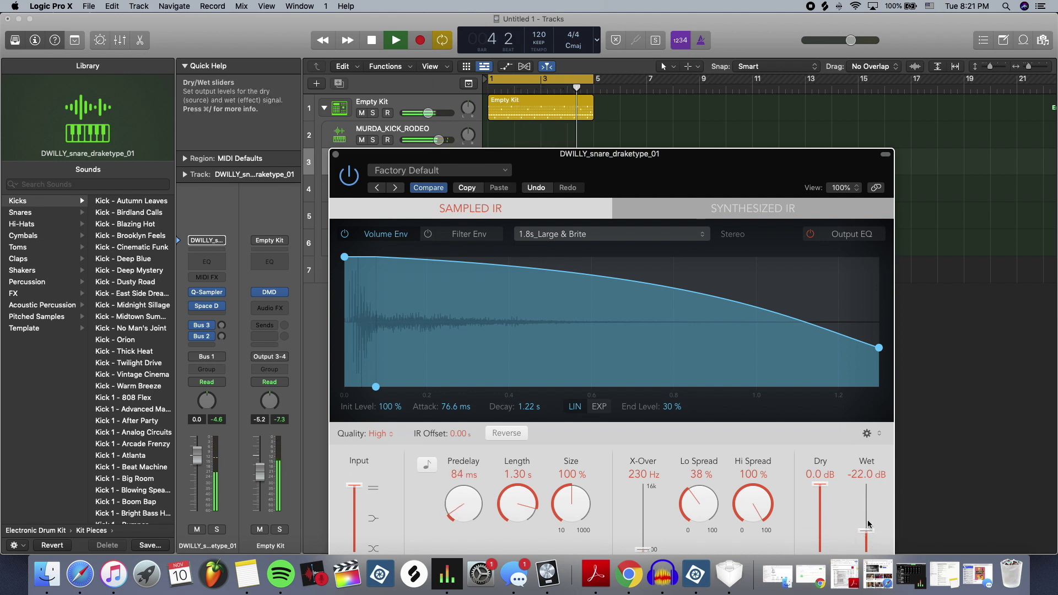
click(336, 154)
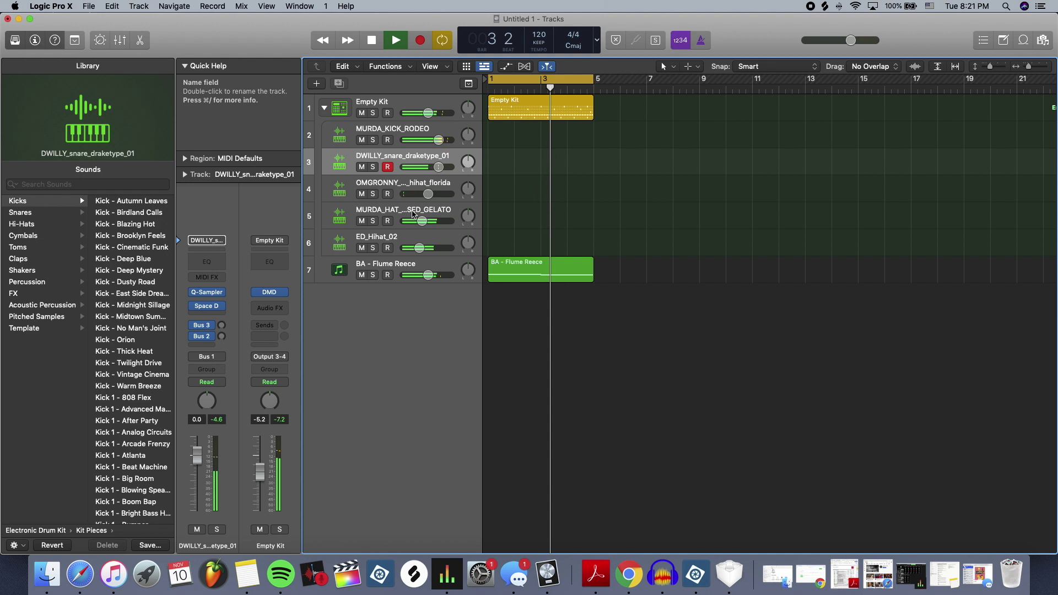
click(386, 215)
key(space)
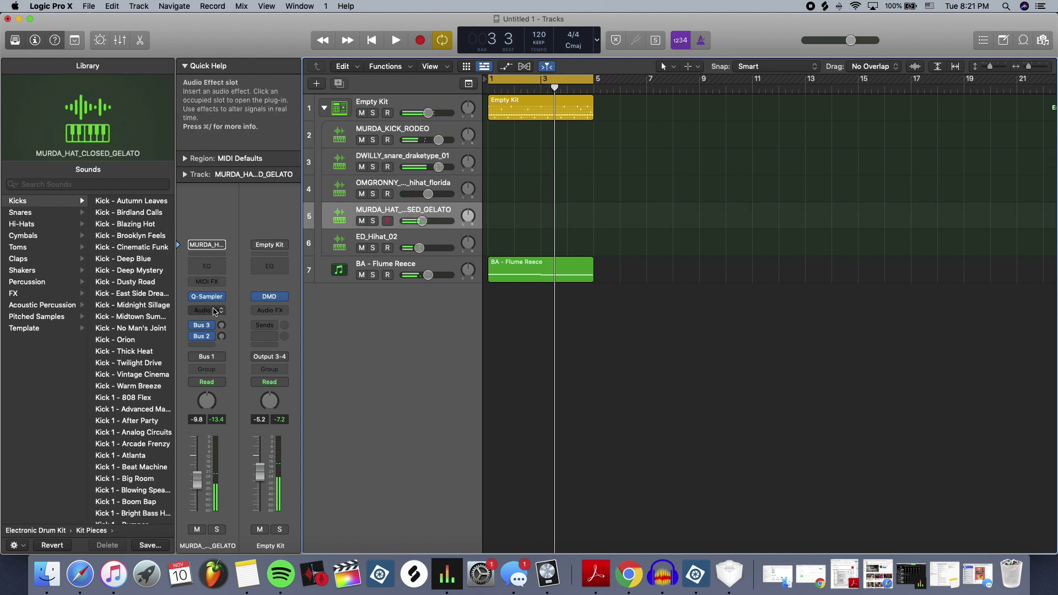
- Insert a Stereo Phaser on MURDA_HAT_CLOSED_GELATO and lower its Out Mix from 48% to +20%
click(215, 311)
mouse_move(219, 489)
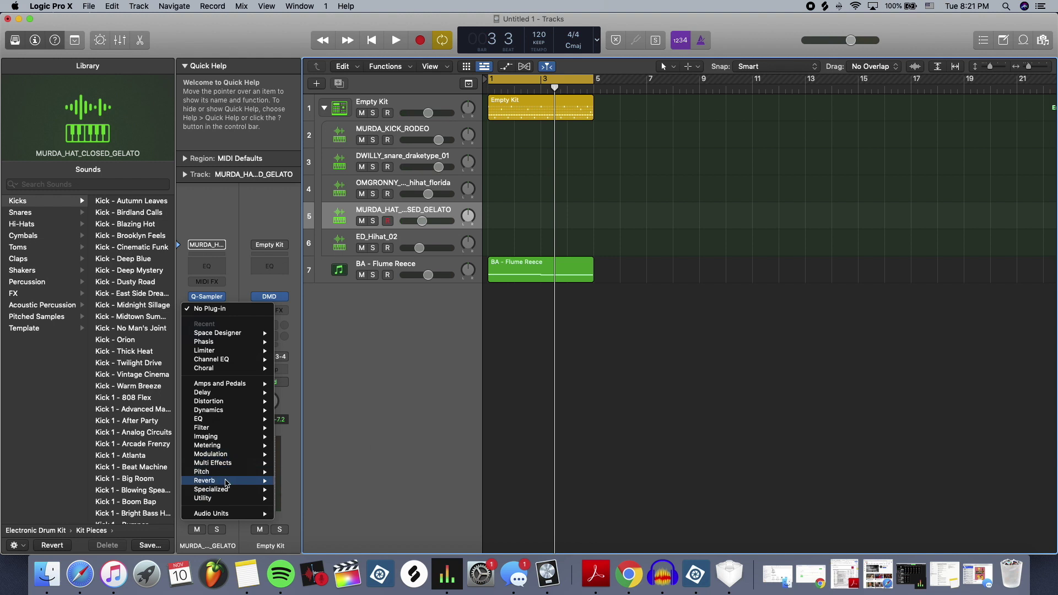
mouse_move(226, 454)
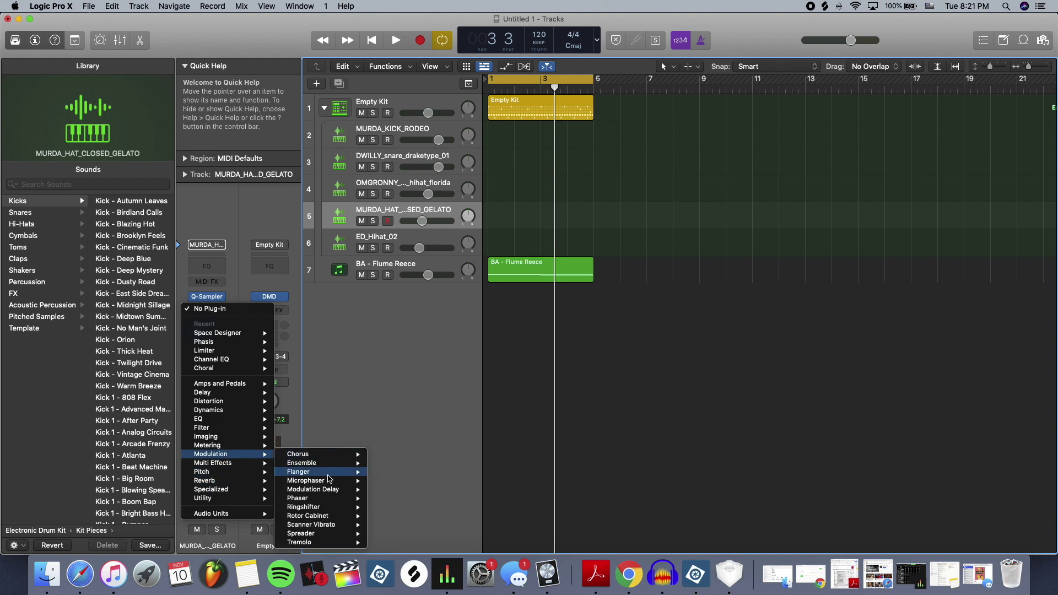
mouse_move(327, 516)
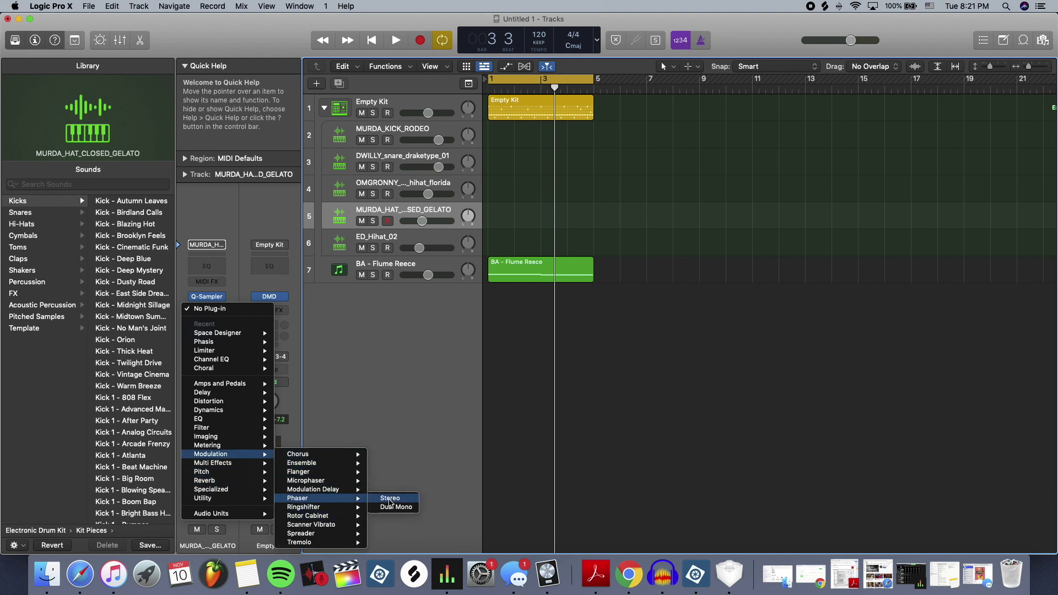
click(390, 499)
key(space)
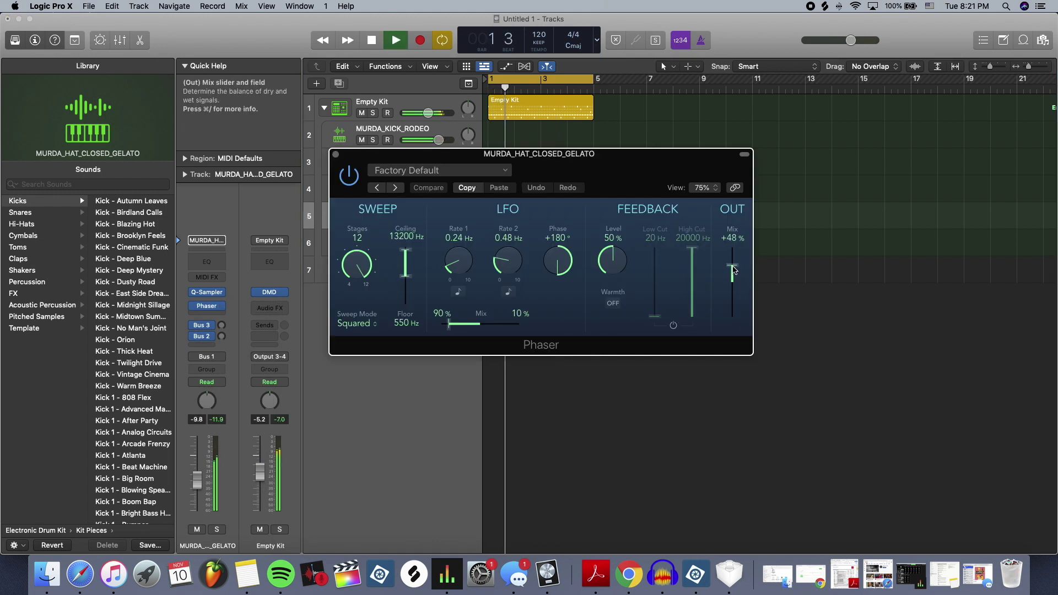
drag(733, 270, 733, 278)
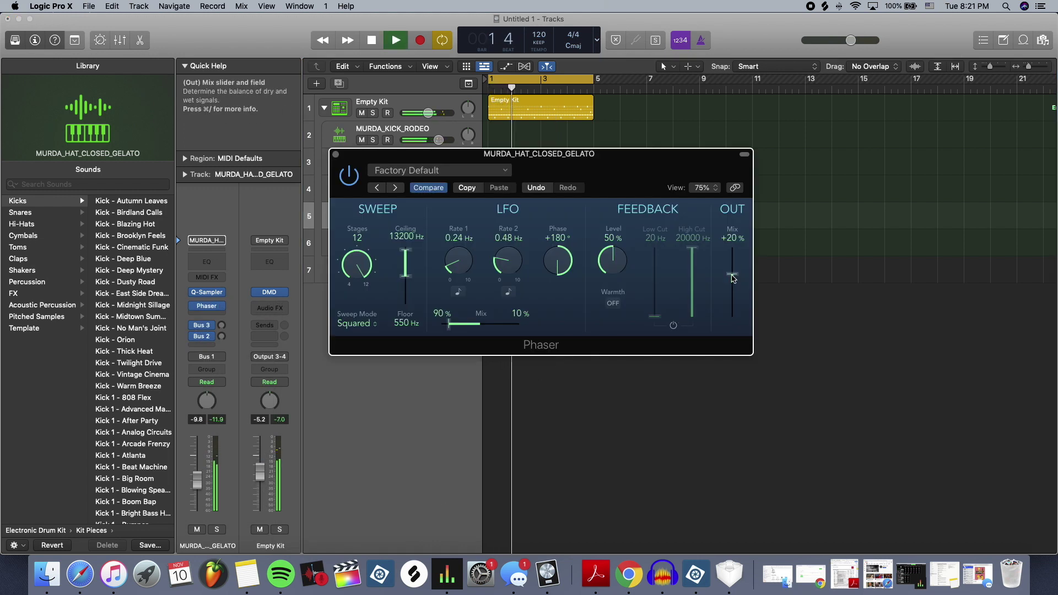
click(335, 155)
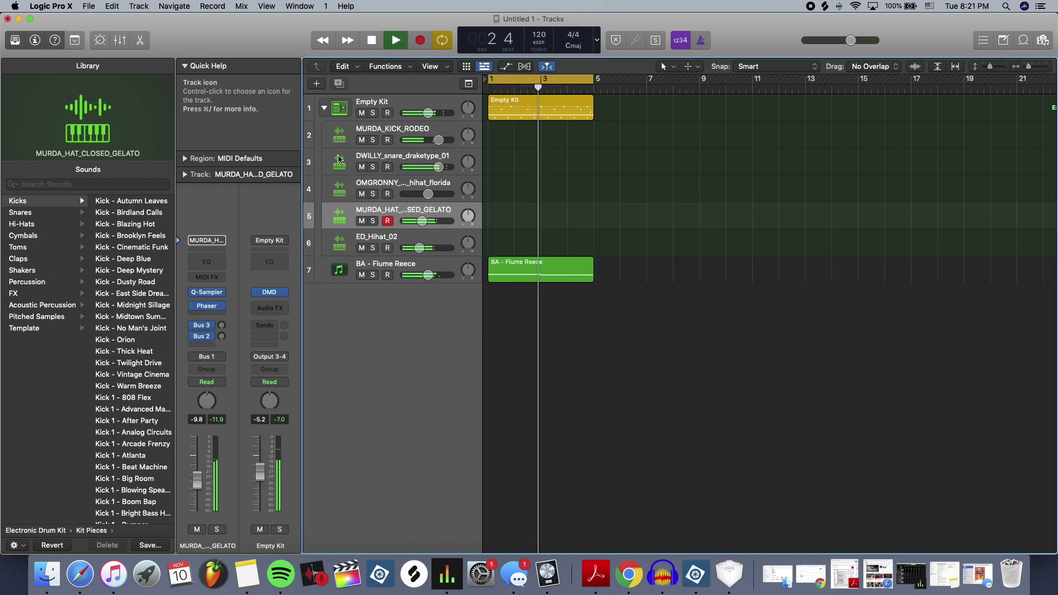
- Add a Channel EQ to MURDA_KICK_RODEO boosting band 3 by +3.1 dB at 78 Hz
click(395, 133)
key(space)
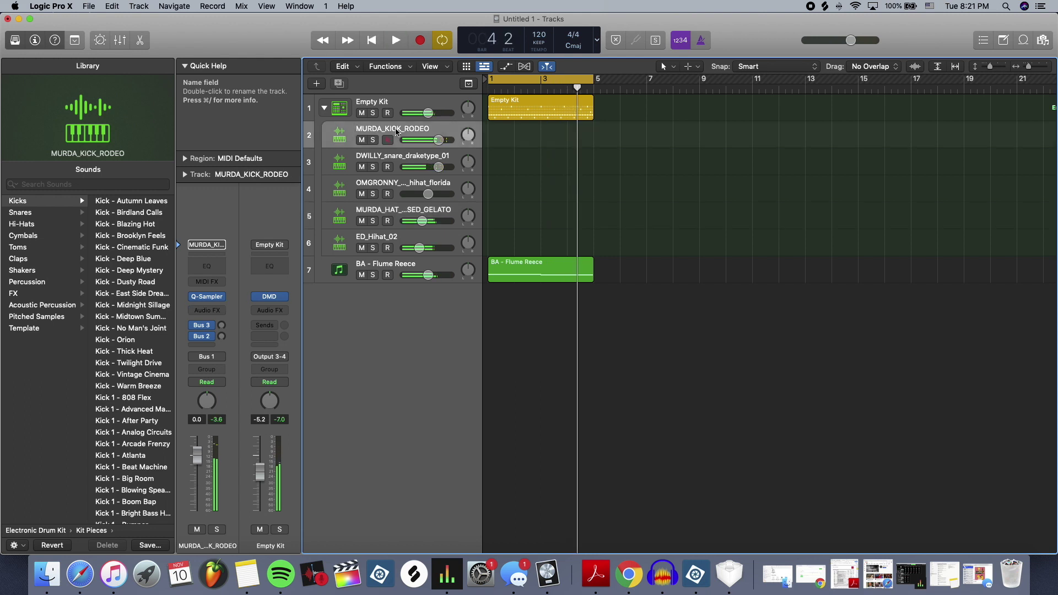
click(208, 270)
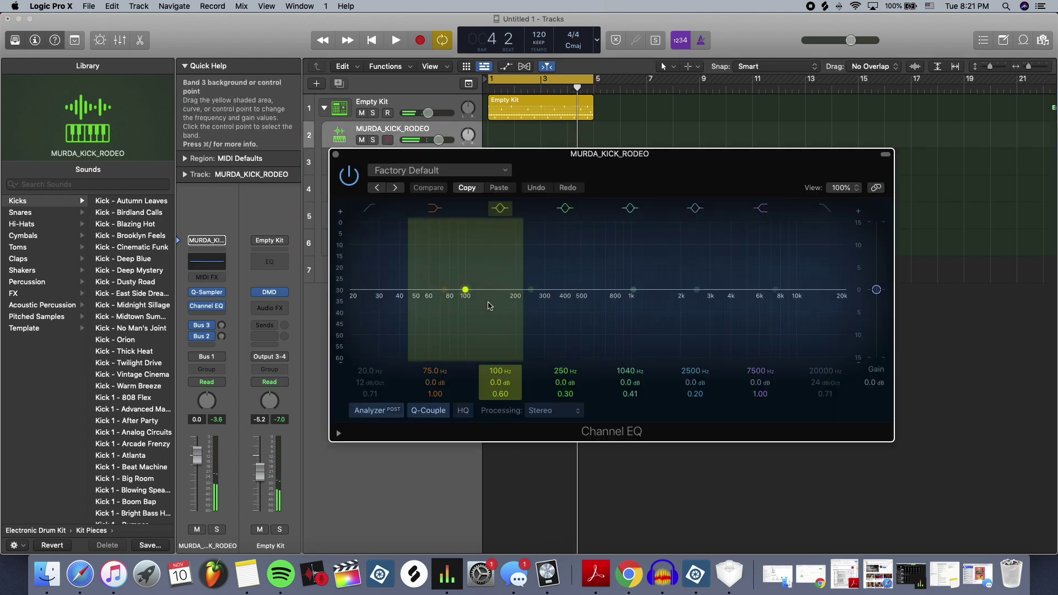
drag(488, 306, 474, 292)
key(space)
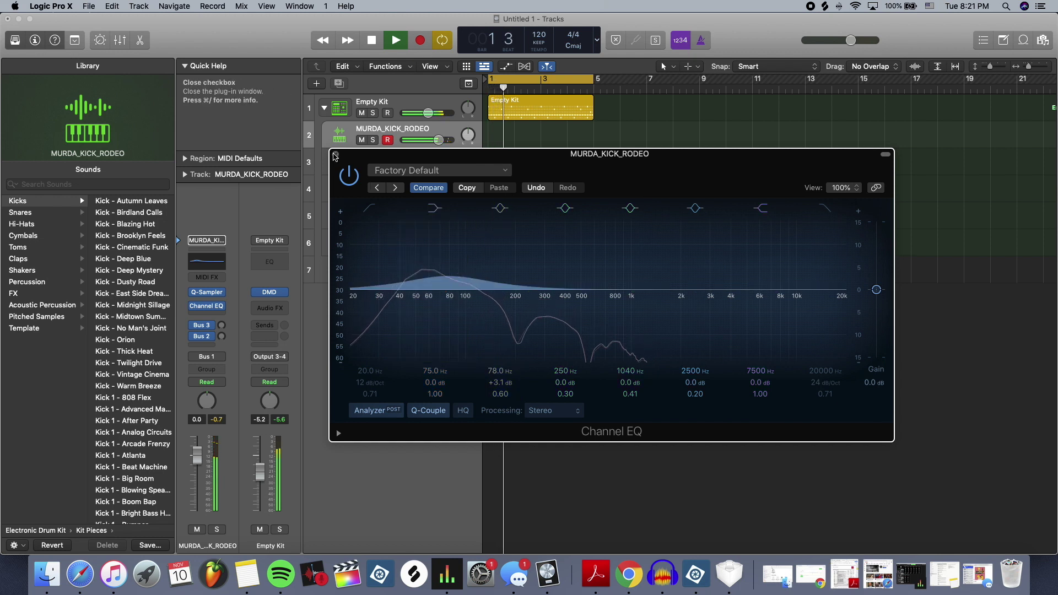
click(335, 156)
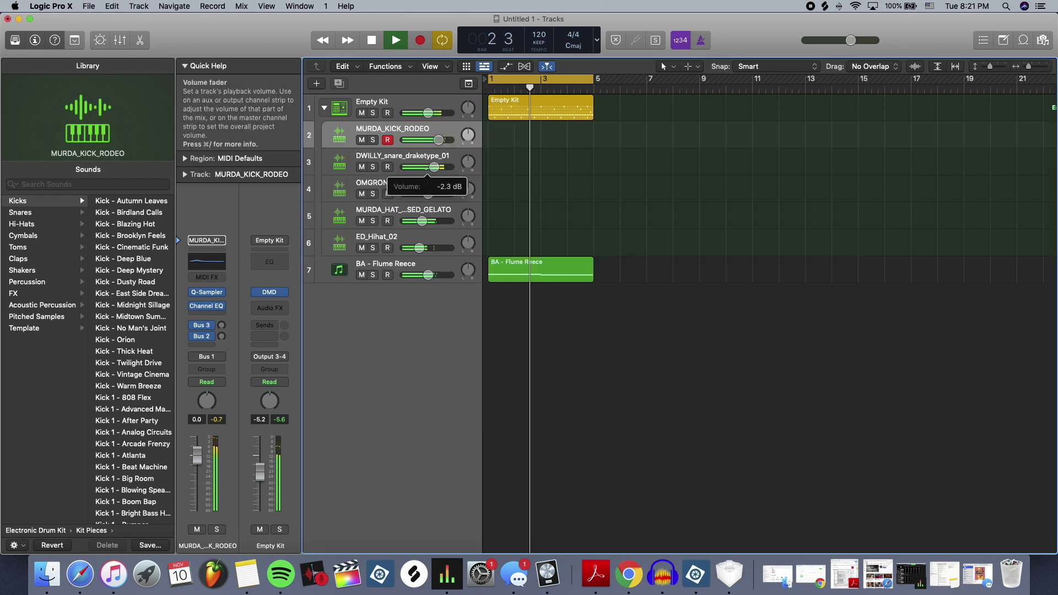
key(space)
- Collapse the Empty Kit stack and play the drums back from bar 1
click(324, 108)
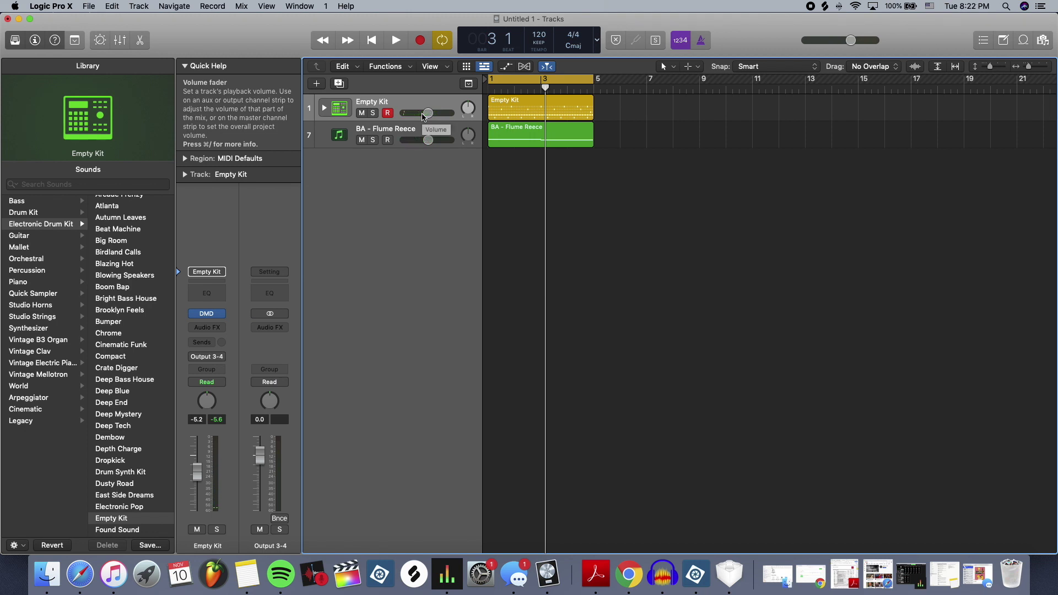
key(space)
key(Return)
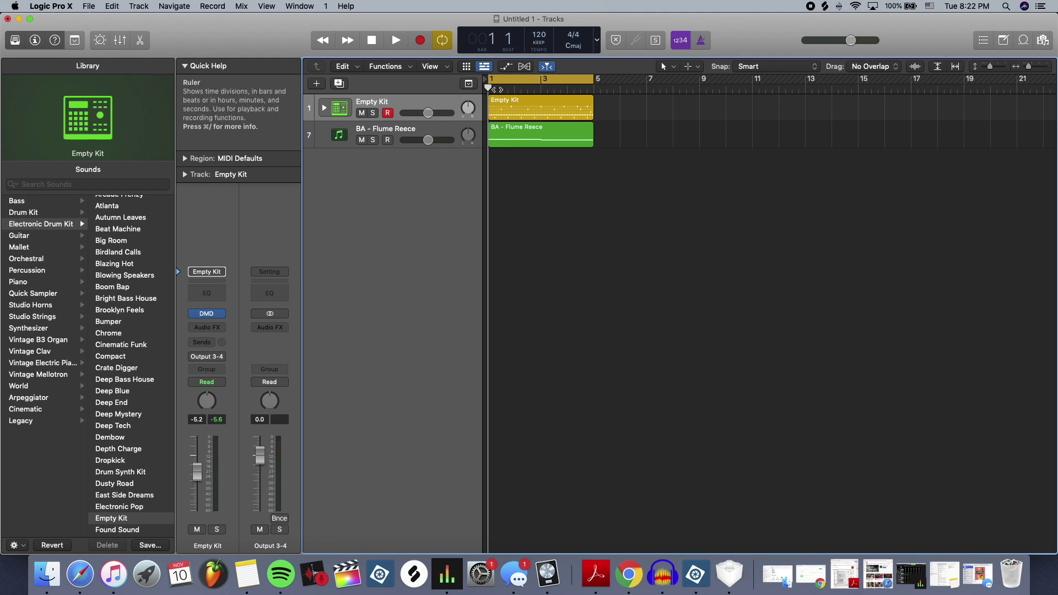
key(space)
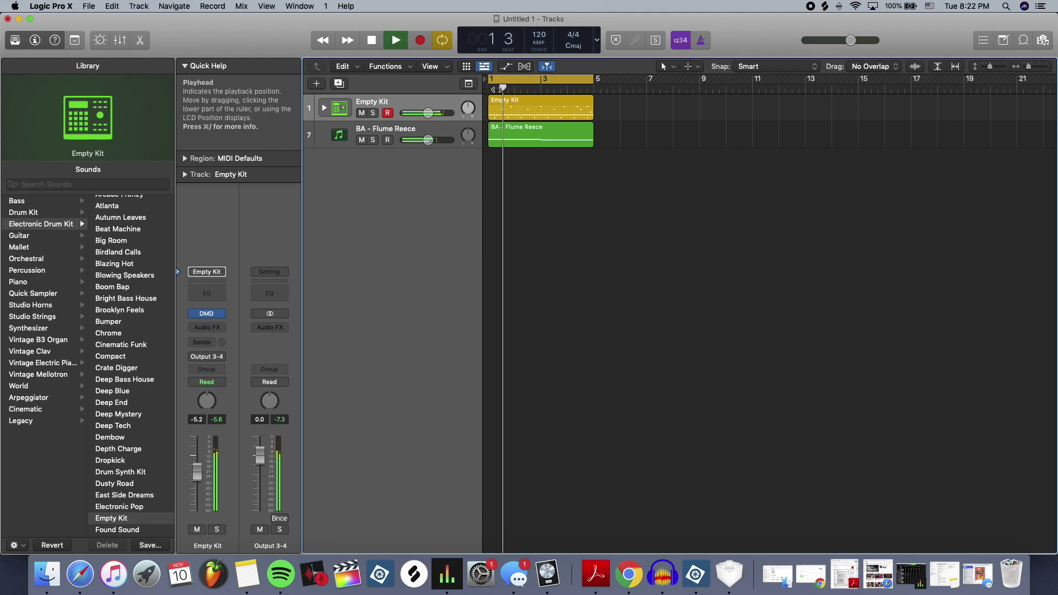
key(space)
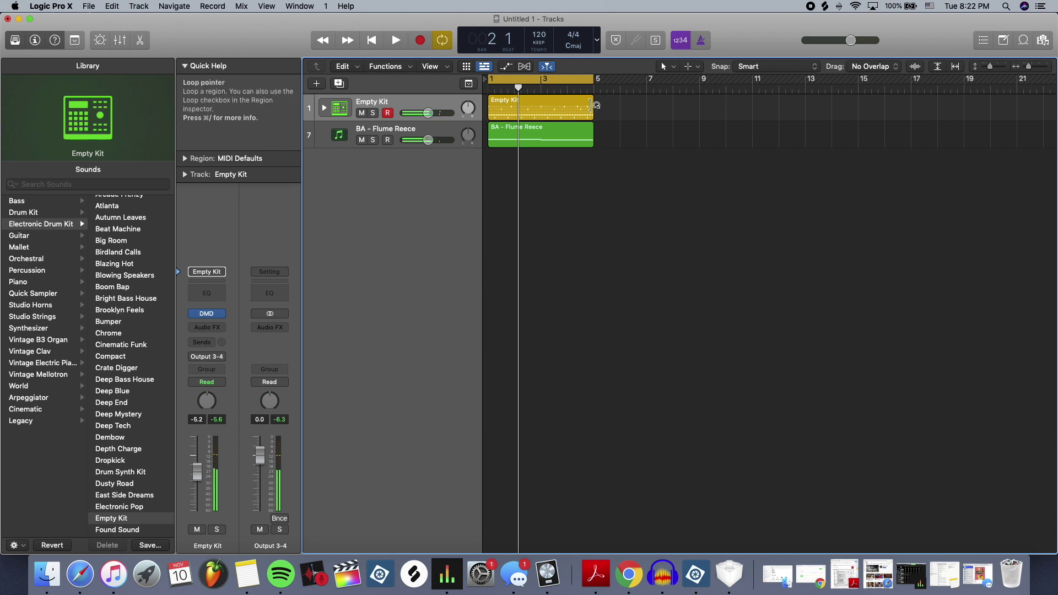
- Extend the Empty Kit pattern, place a region copy at bars 7–11, and open it in the Step Sequencer
mouse_move(592, 108)
mouse_down()
mouse_move(879, 126)
mouse_move(592, 128)
mouse_up()
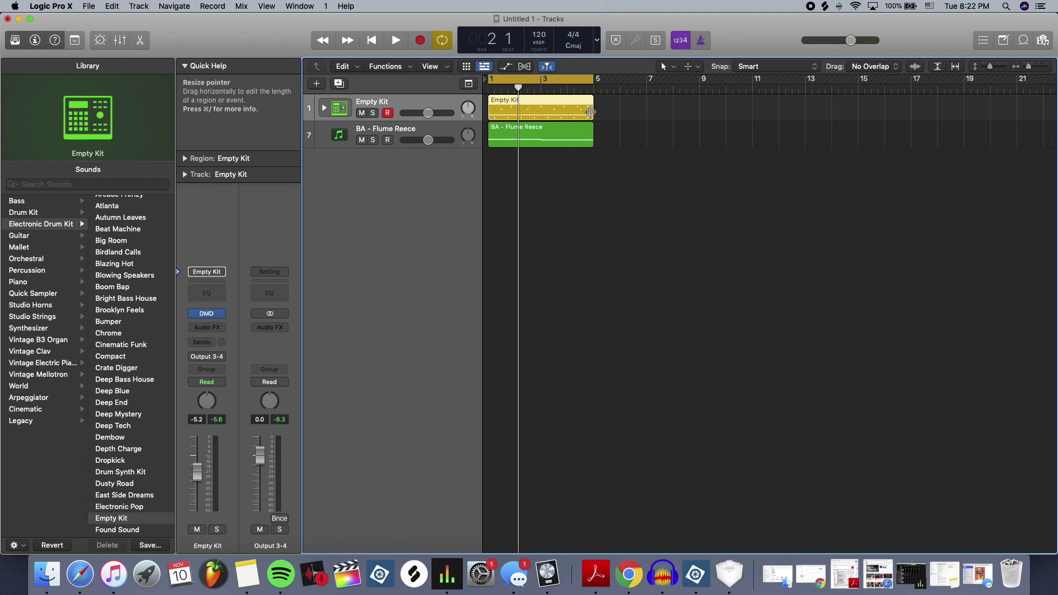
drag(593, 106, 700, 106)
drag(593, 101, 665, 104)
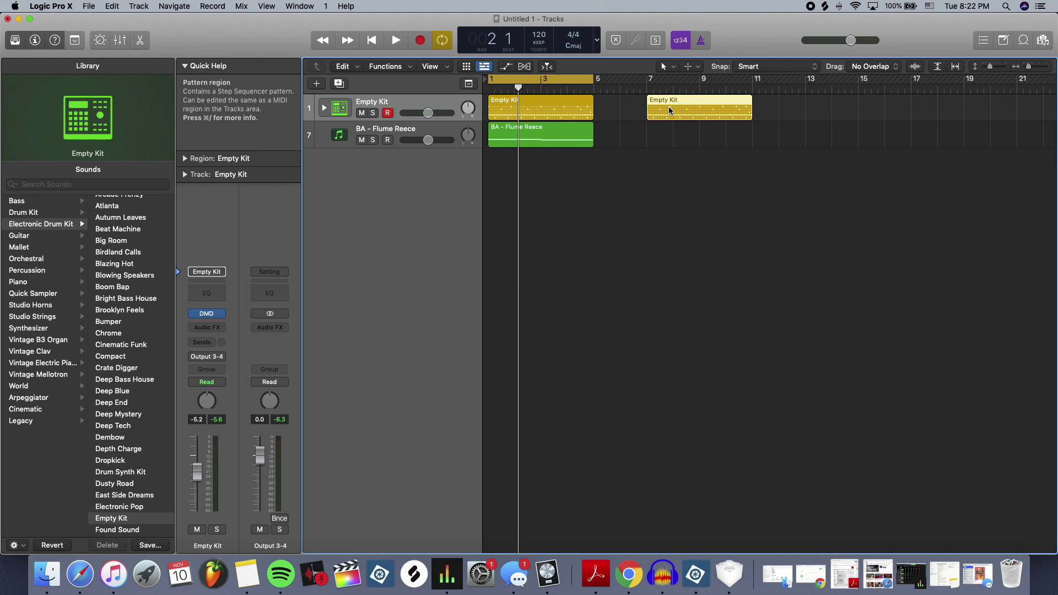
double_click(670, 106)
click(543, 193)
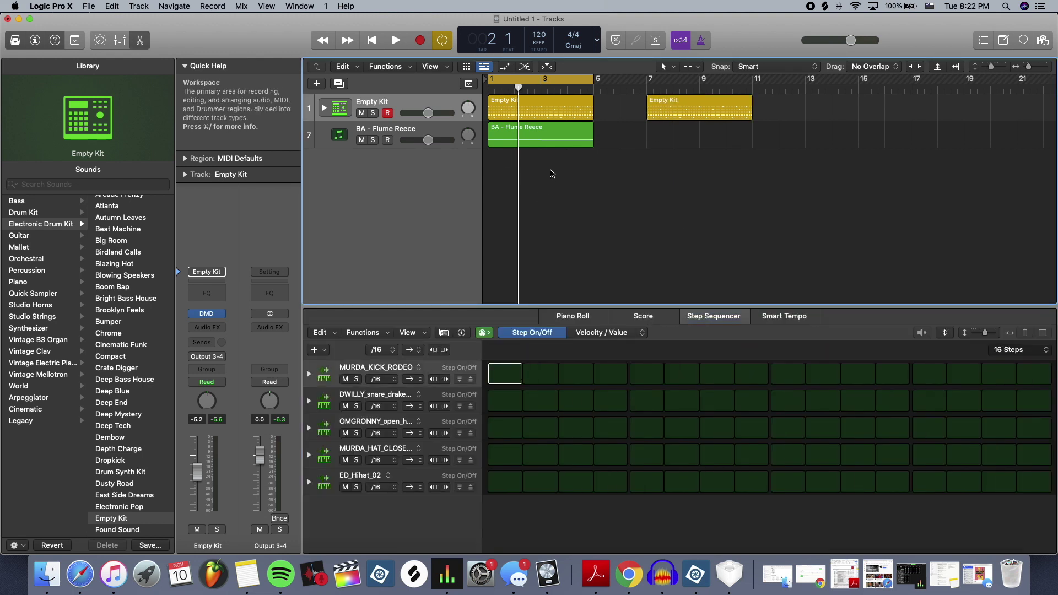